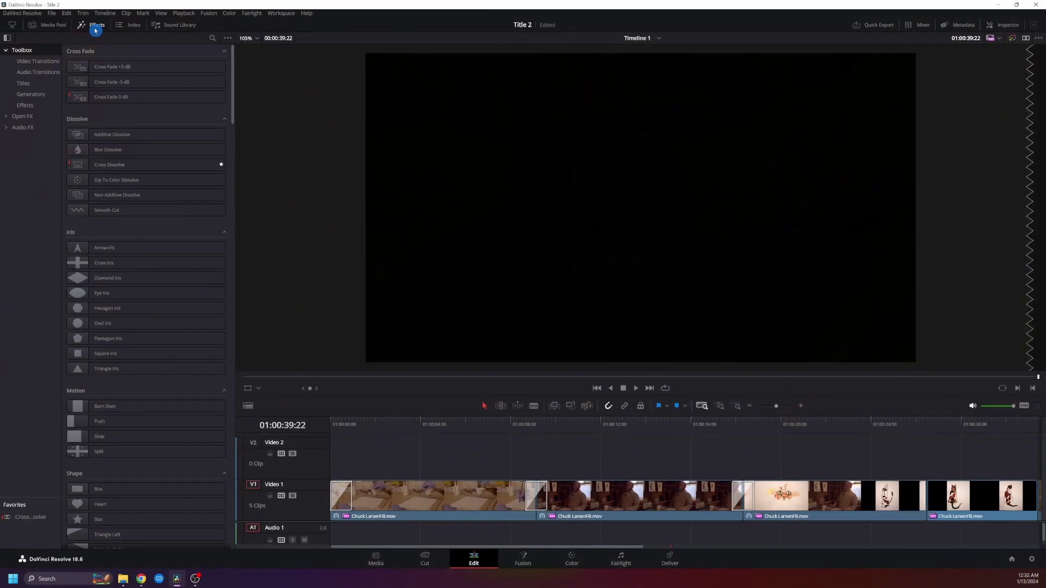
Step: Fit the timeline to the view and open the Titles category of the Effects library
{"action": "key", "text": "shift+z"}
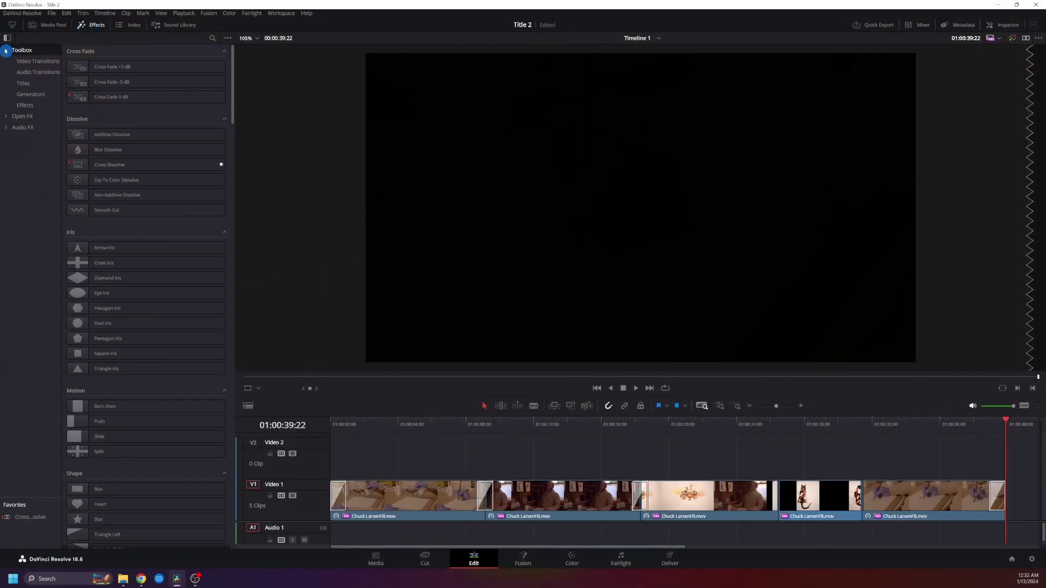
{"action": "left_click", "coordinate": [5, 51]}
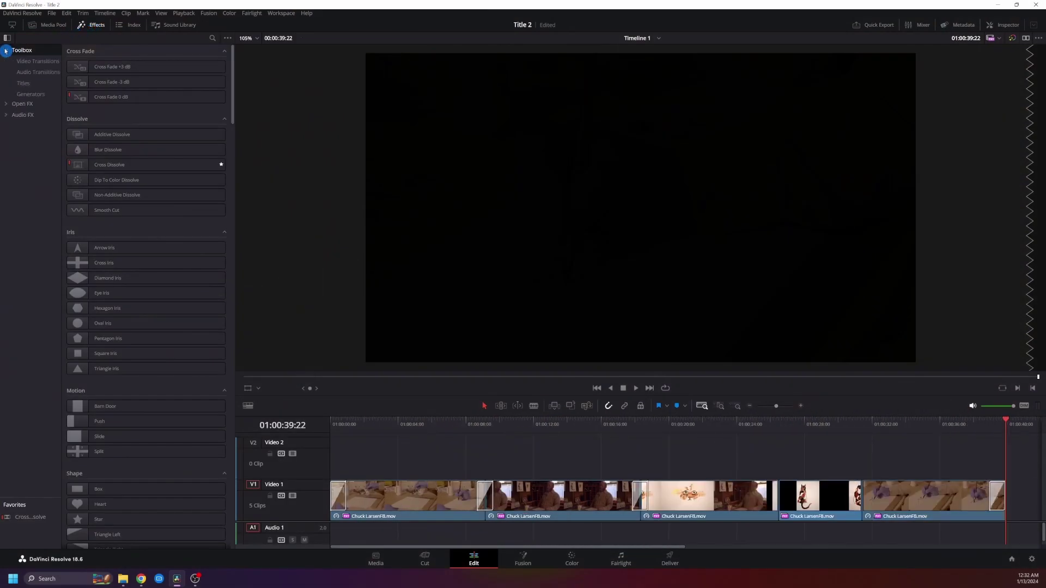
{"action": "left_click", "coordinate": [30, 84]}
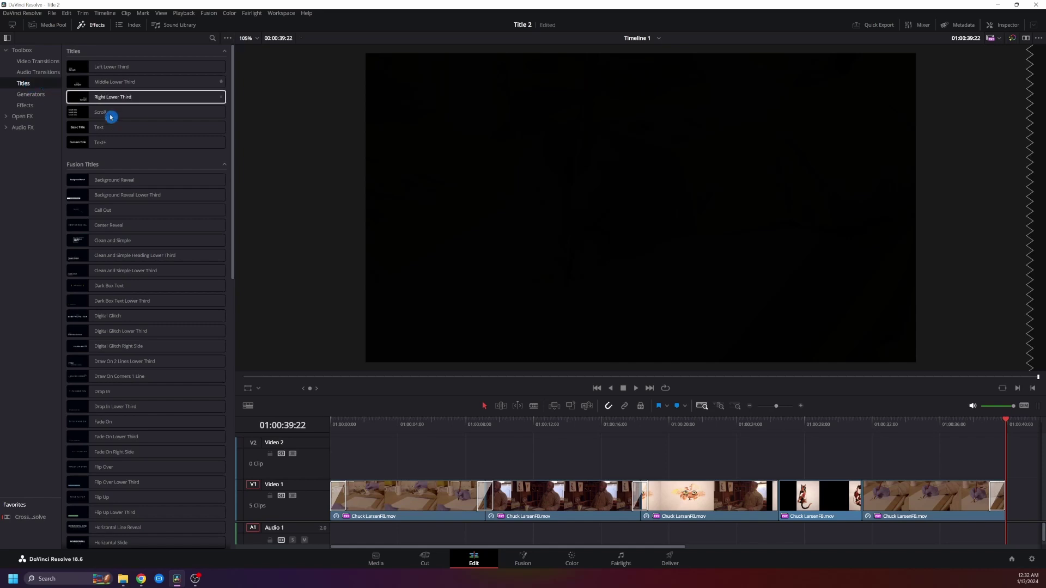
{"action": "left_click_drag", "start_coordinate": [234, 171], "coordinate": [234, 195]}
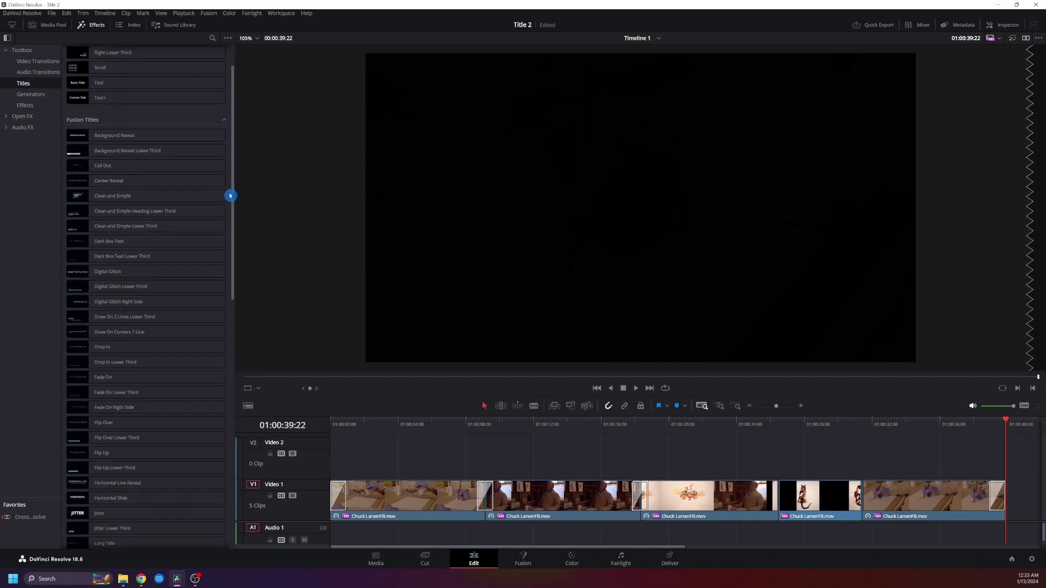
{"action": "left_click", "coordinate": [398, 420]}
Step: Preview a title, scroll the Fusion Titles list and select Text Box
{"action": "scroll", "coordinate": [136, 107], "scroll_direction": "up", "scroll_amount": 3}
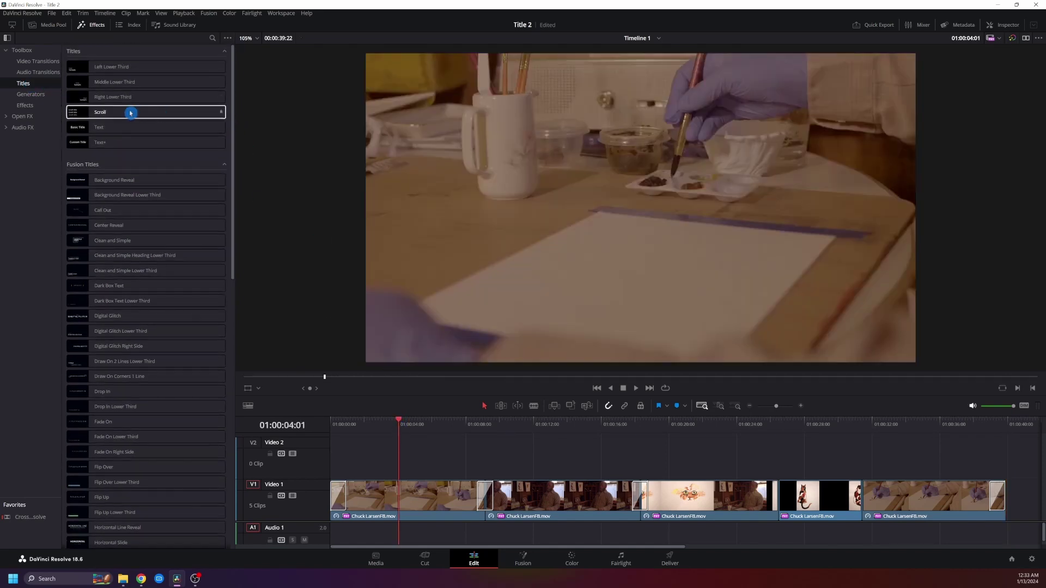
{"action": "left_click", "coordinate": [78, 70]}
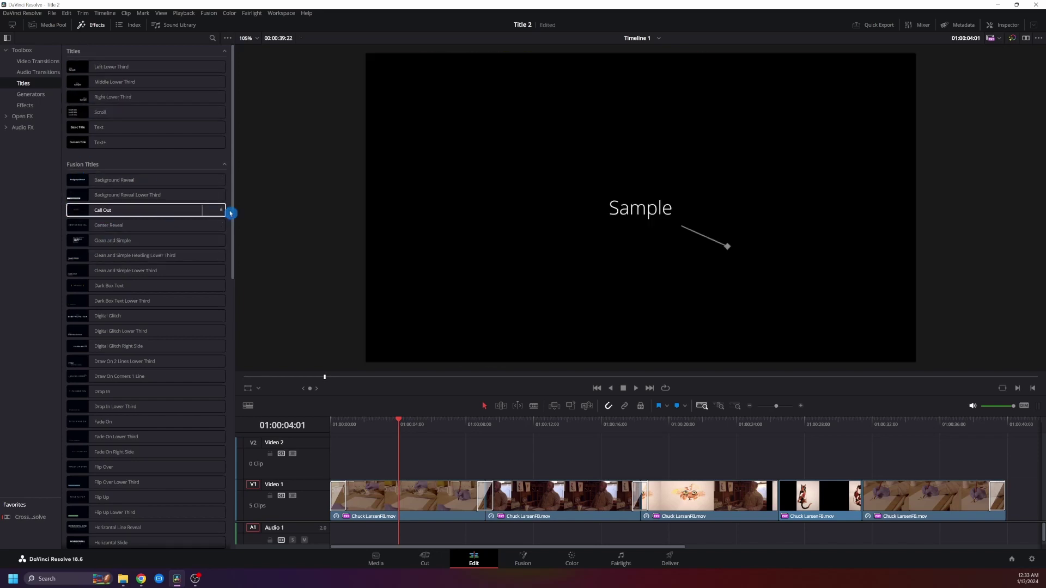
{"action": "left_click_drag", "start_coordinate": [233, 217], "coordinate": [221, 547]}
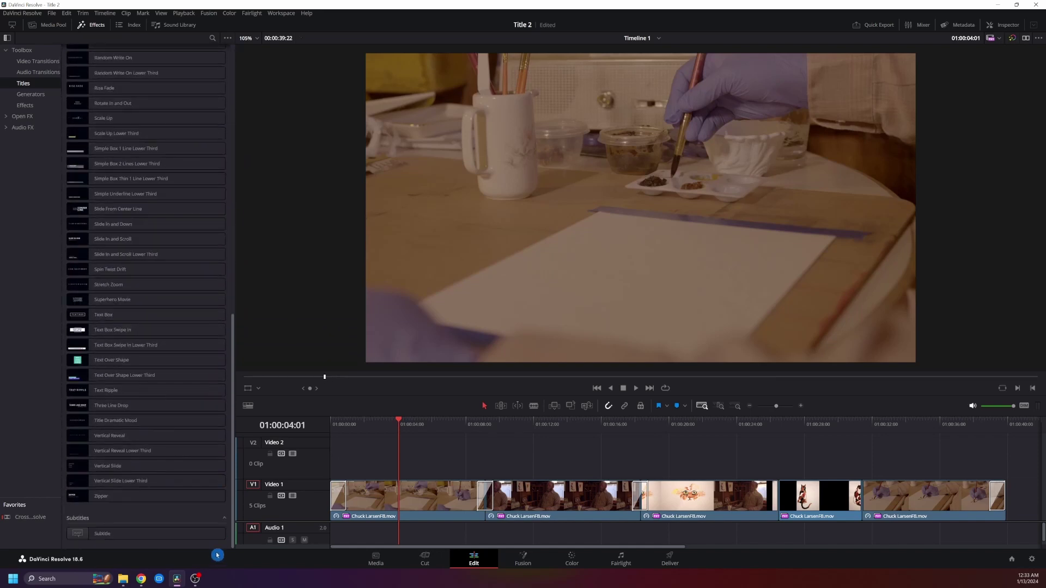
{"action": "left_click", "coordinate": [170, 321]}
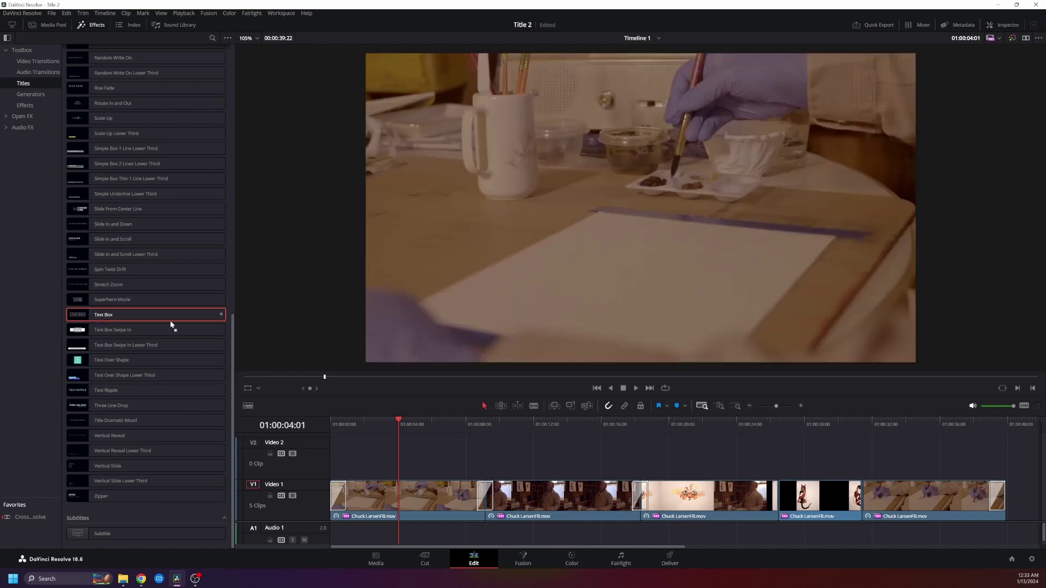
Step: Place the Text Box title on Video 2 above the first painting clip and play it
{"action": "left_click_drag", "start_coordinate": [170, 325], "coordinate": [371, 457]}
{"action": "left_click", "coordinate": [367, 426]}
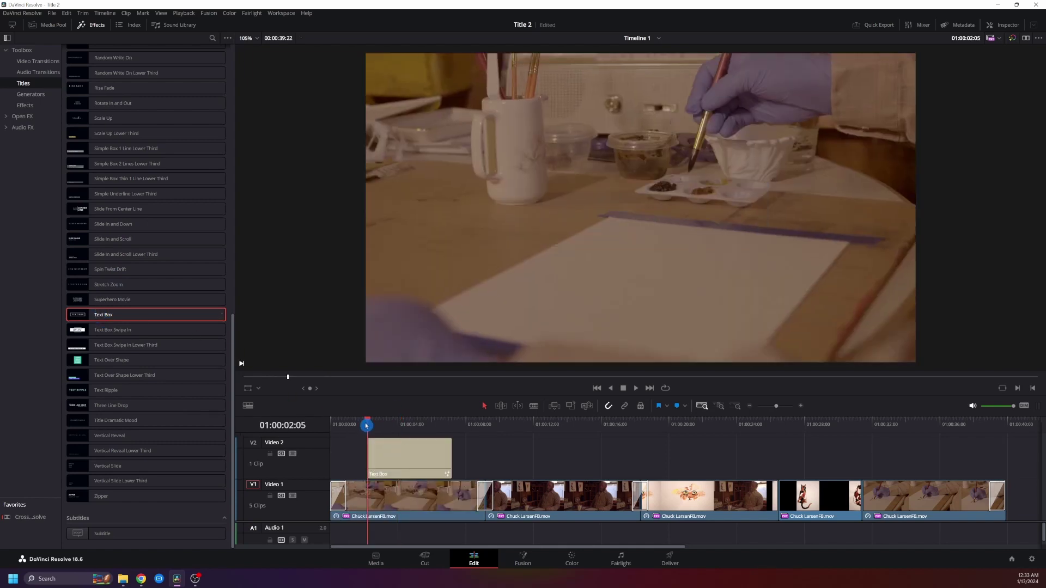
{"action": "key", "text": "space"}
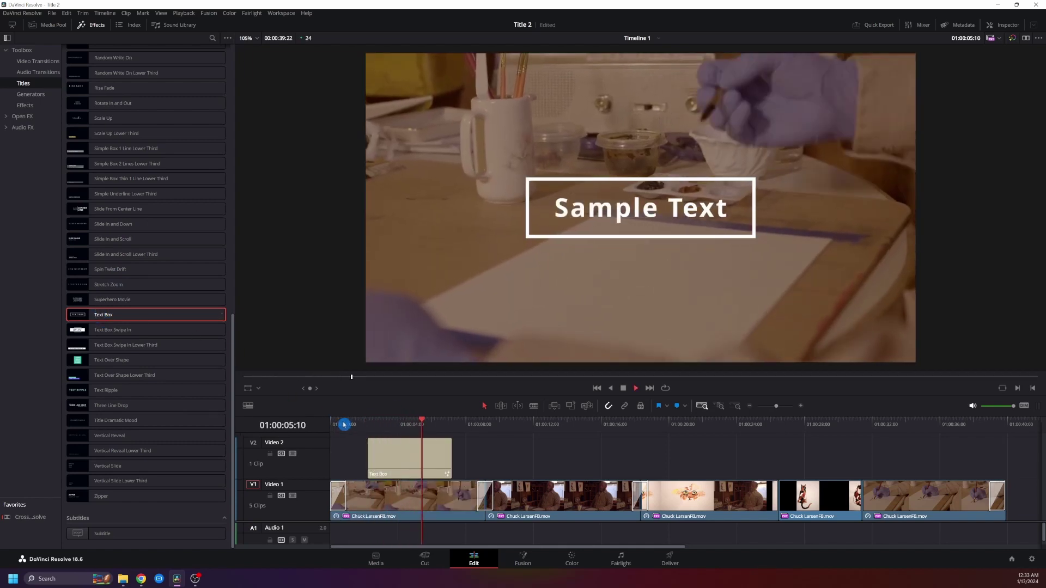
{"action": "left_click_drag", "start_coordinate": [406, 425], "coordinate": [387, 426]}
Step: Replace the Text Box's sample text with the artist's full name and replay it
{"action": "left_click", "coordinate": [417, 471]}
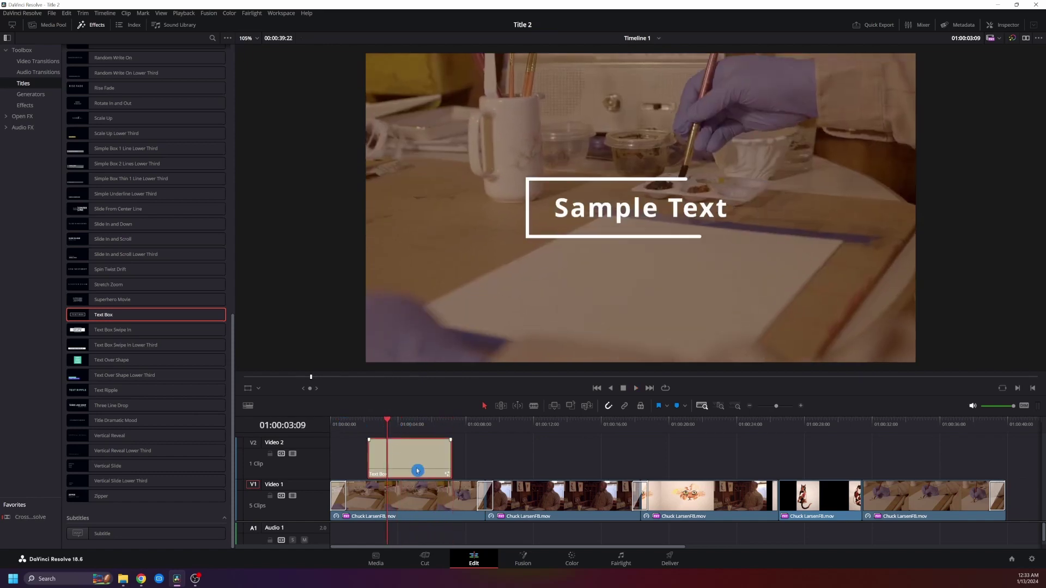
{"action": "left_click", "coordinate": [1008, 26]}
{"action": "triple_click", "coordinate": [945, 132]}
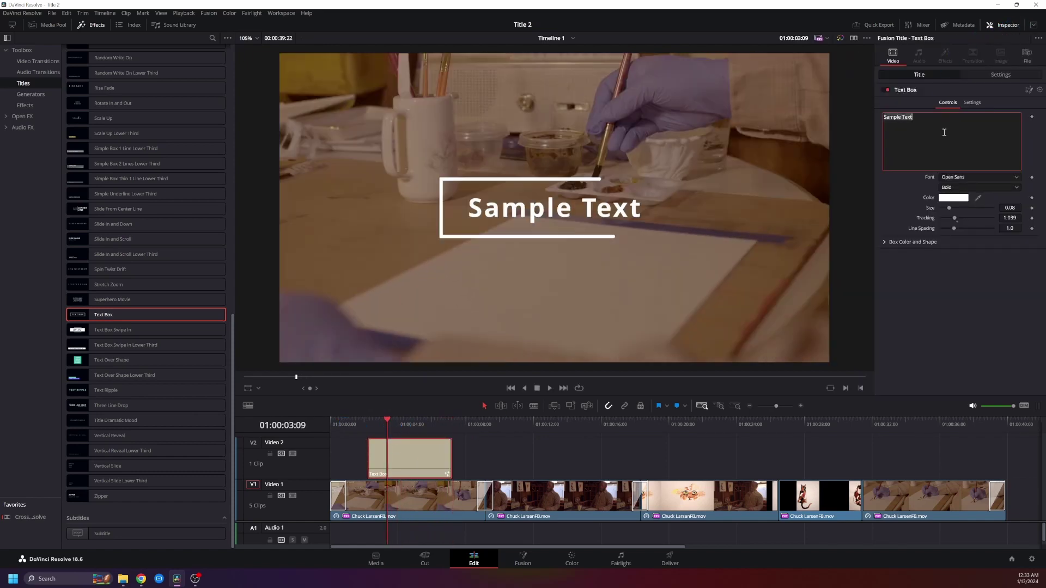
{"action": "type", "text": "Chuck"}
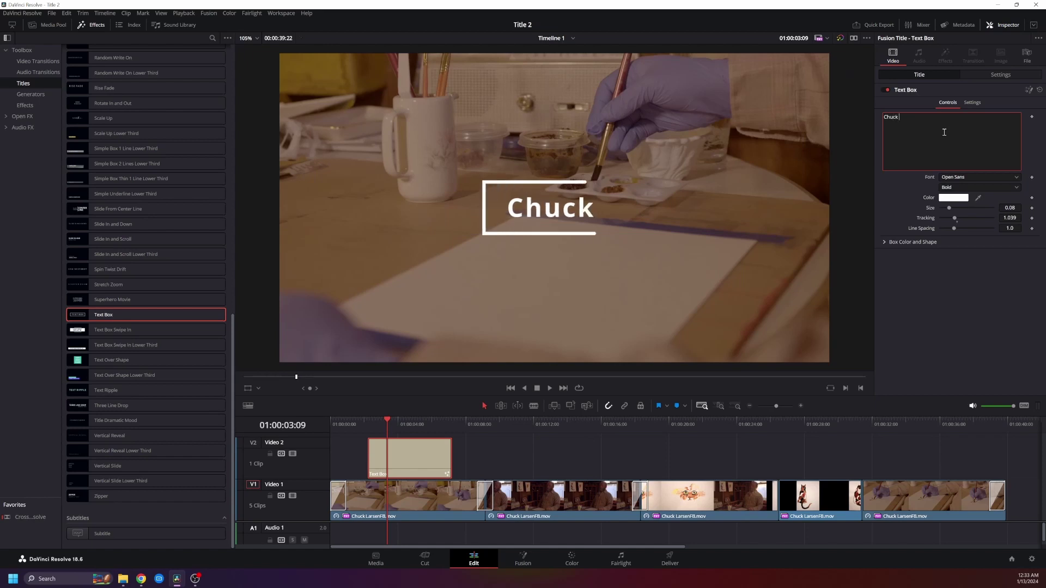
{"action": "type", "text": " Larsen"}
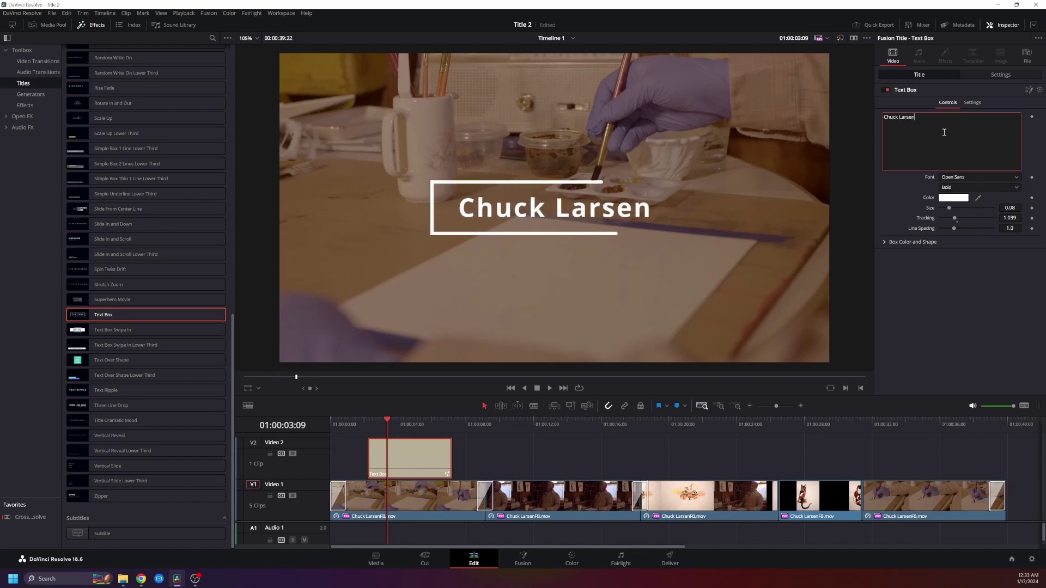
{"action": "left_click", "coordinate": [349, 421]}
{"action": "key", "text": "space"}
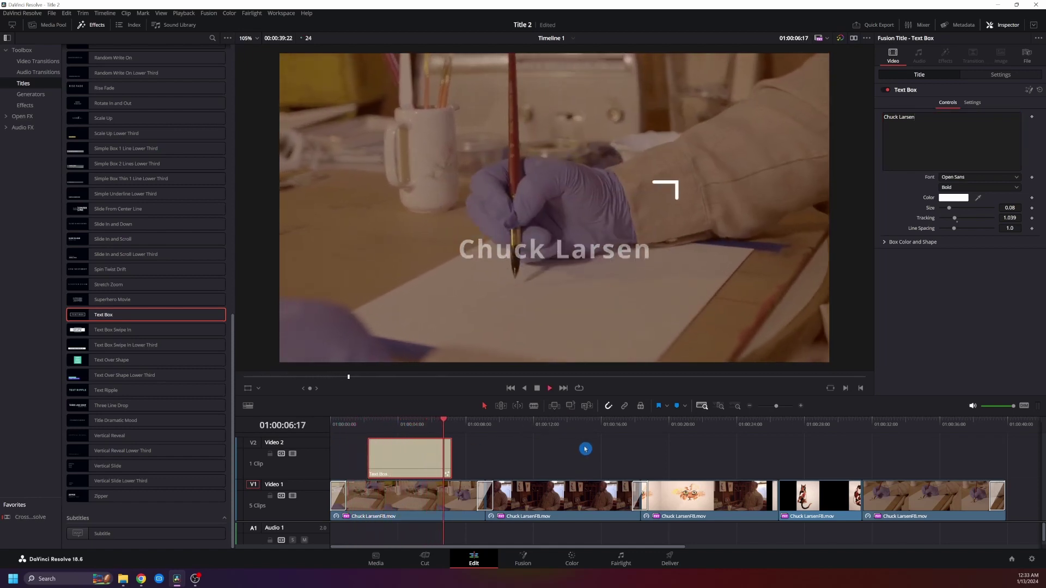
{"action": "left_click_drag", "start_coordinate": [417, 424], "coordinate": [397, 425]}
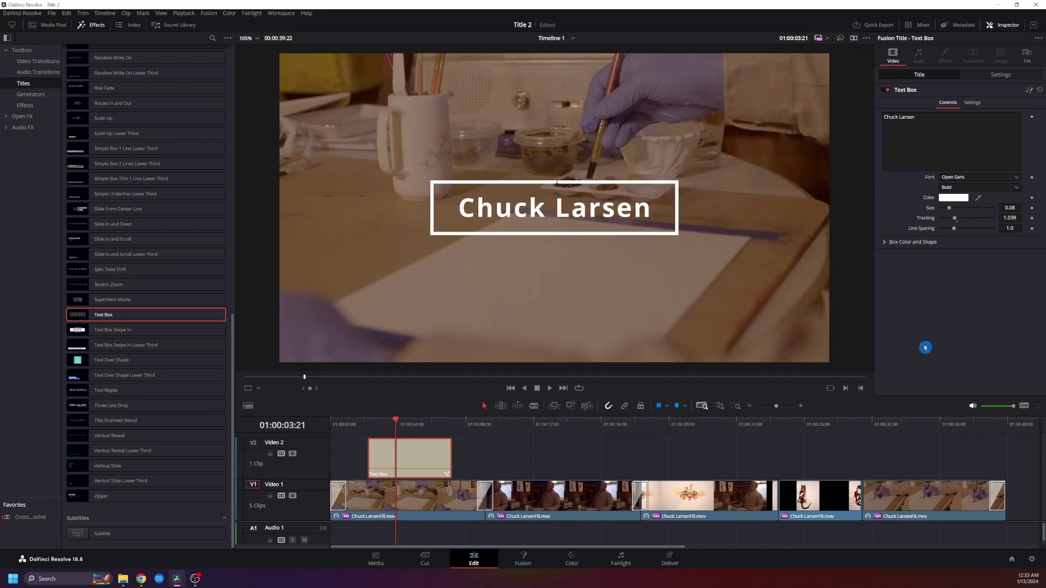
Step: Set the title's font to Poor Richard and scrub to check it
{"action": "left_click", "coordinate": [988, 182]}
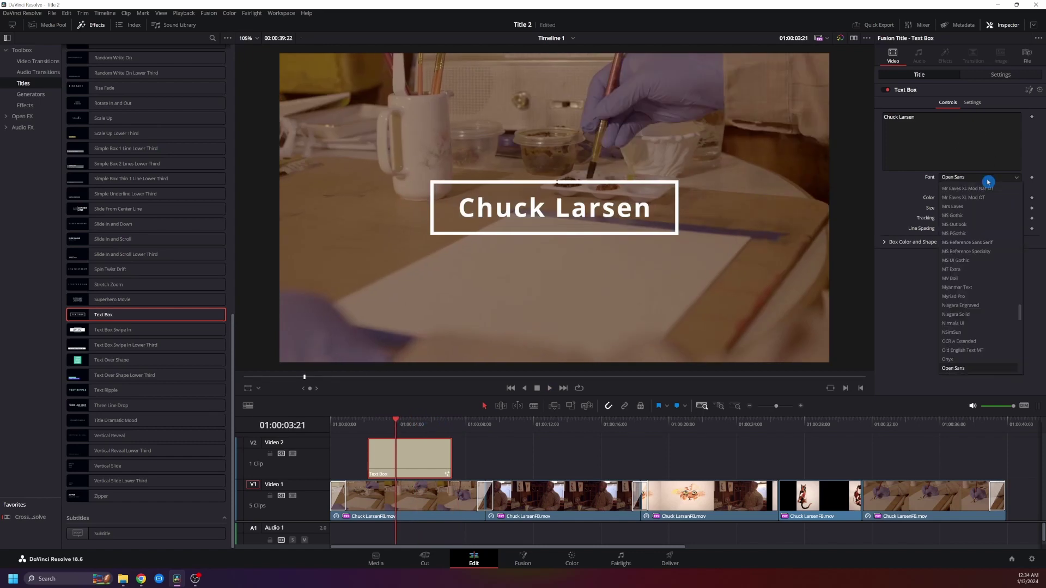
{"action": "scroll", "coordinate": [987, 315], "scroll_direction": "down", "scroll_amount": 2}
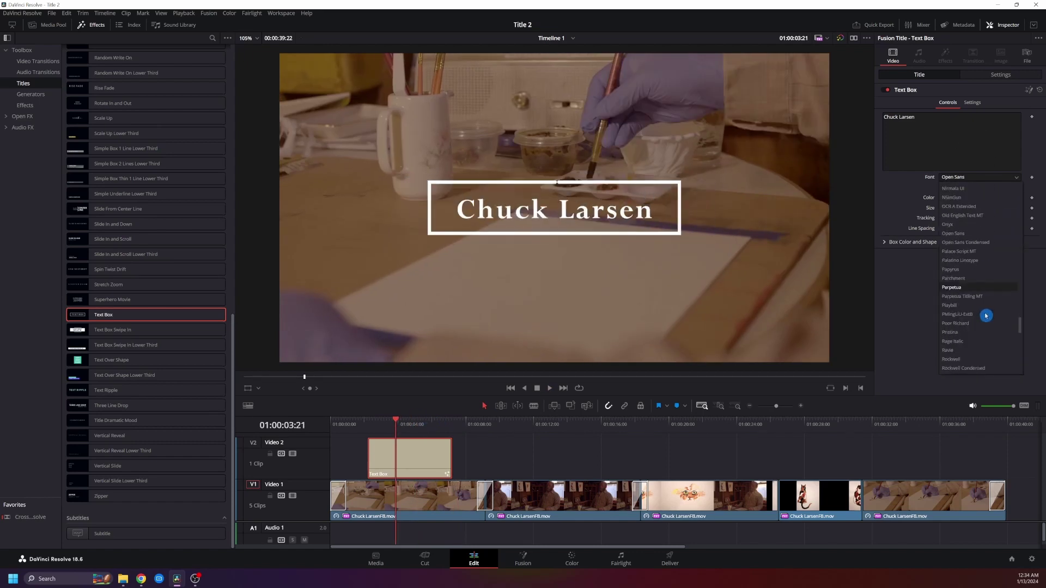
{"action": "left_click", "coordinate": [981, 321]}
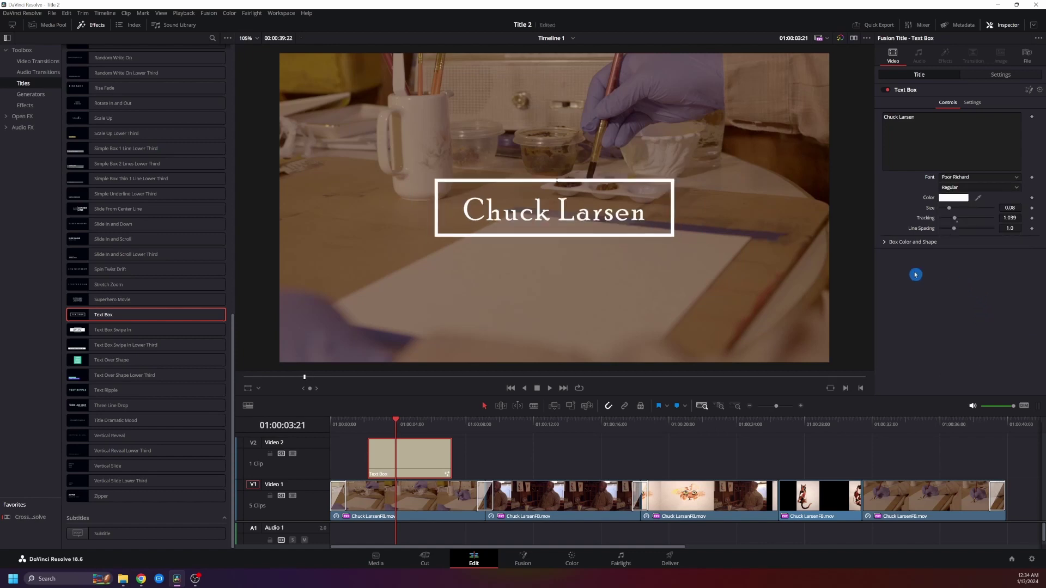
{"action": "left_click_drag", "start_coordinate": [429, 423], "coordinate": [405, 424]}
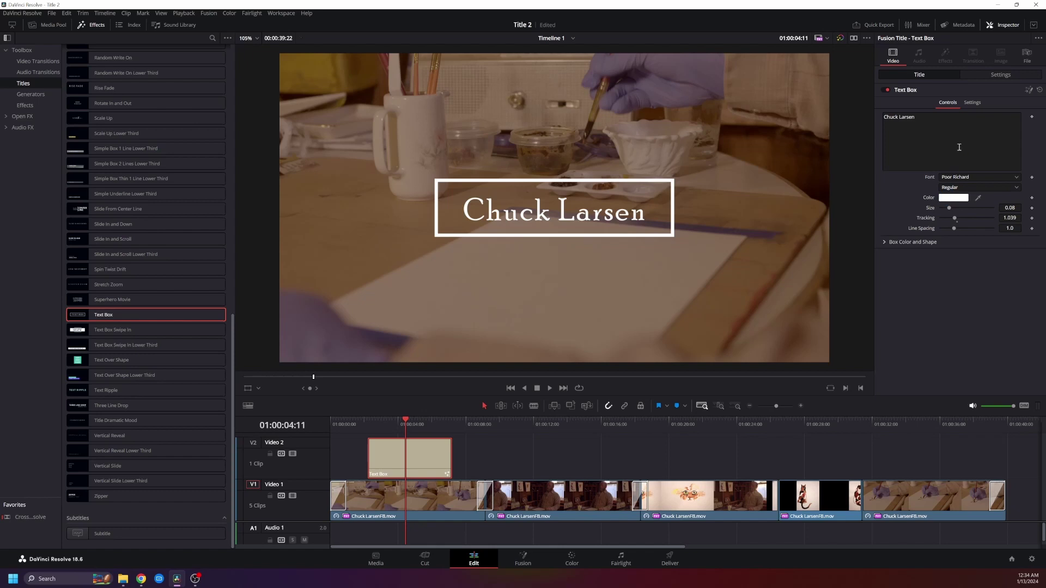
Step: Round the title box's corners with a Corner Radius of 0.52
{"action": "left_click", "coordinate": [967, 74]}
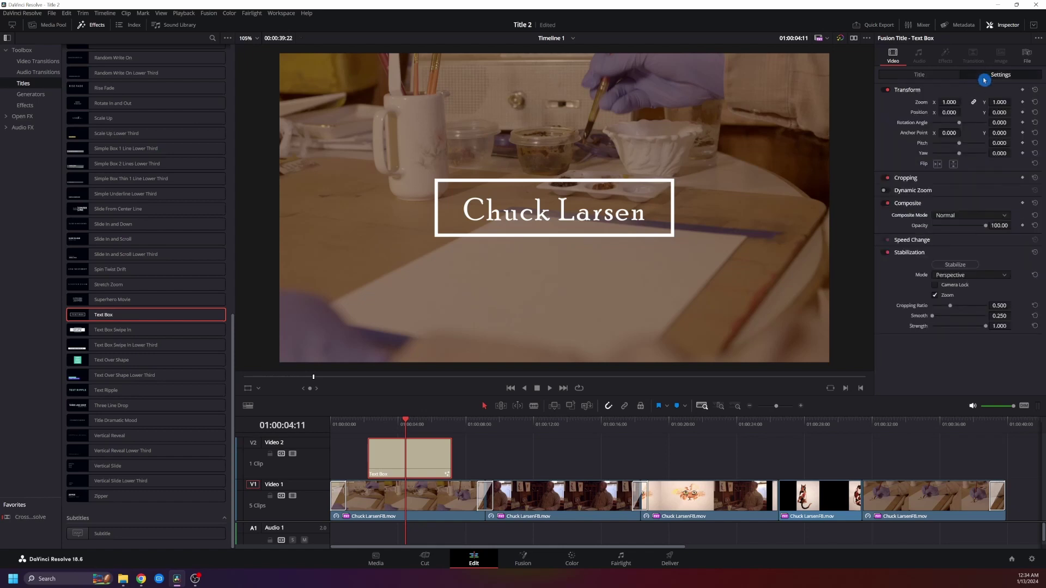
{"action": "left_click", "coordinate": [953, 79]}
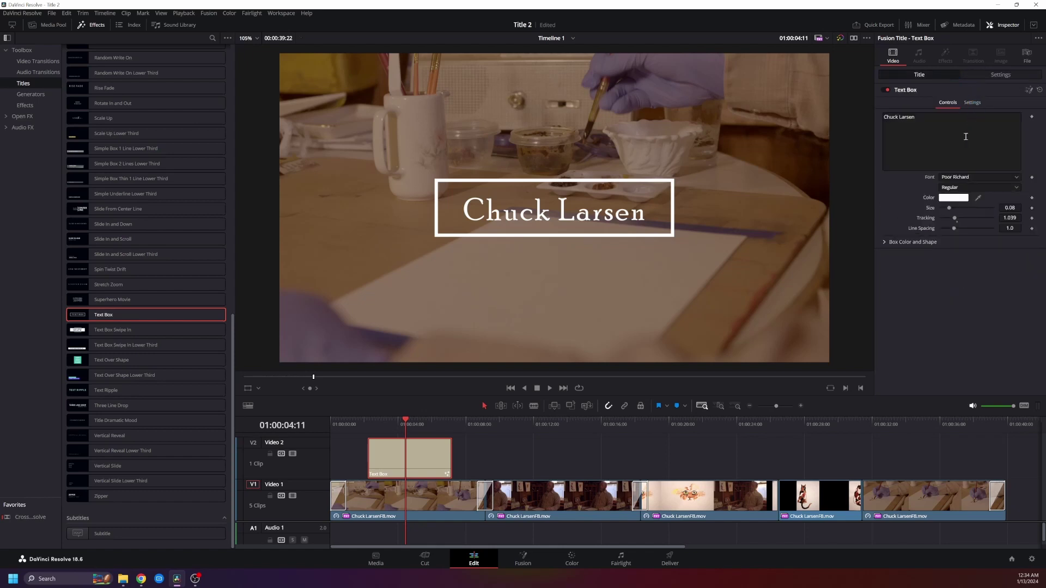
{"action": "left_click", "coordinate": [884, 243]}
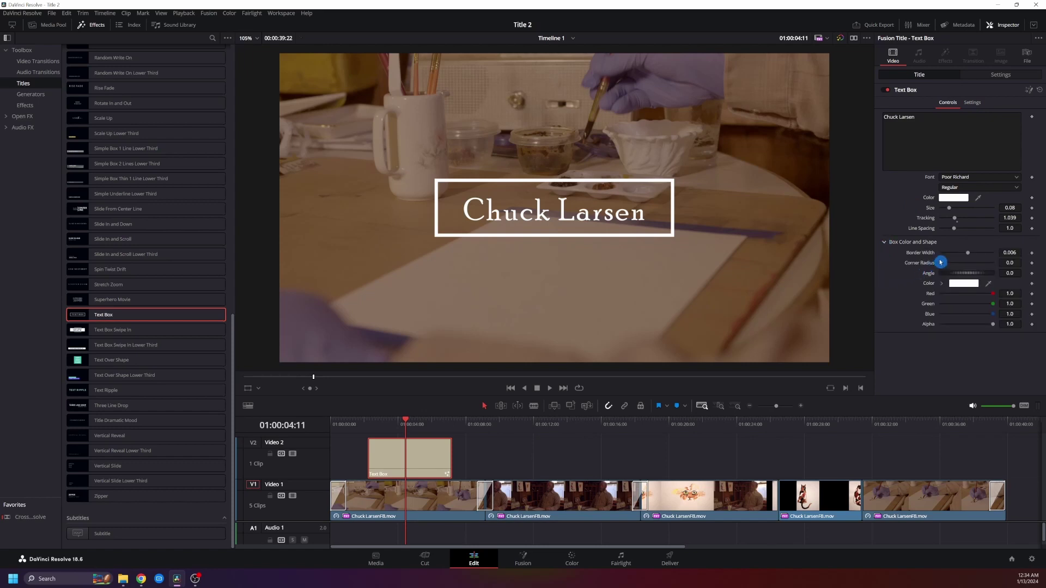
{"action": "left_click_drag", "start_coordinate": [968, 254], "coordinate": [973, 267]}
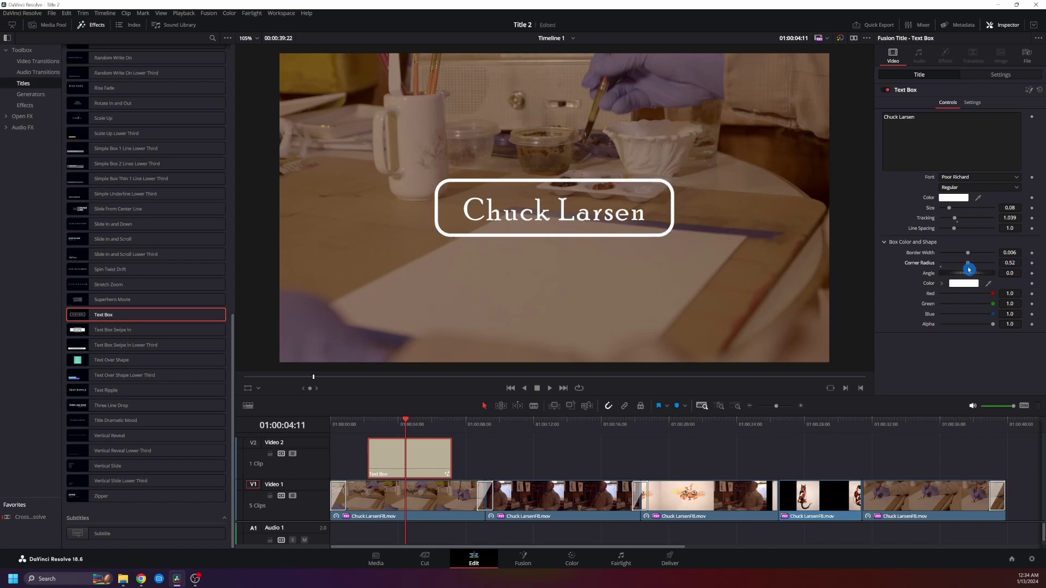
Step: Make the title text white after sampling brown and other hues
{"action": "left_click", "coordinate": [962, 200]}
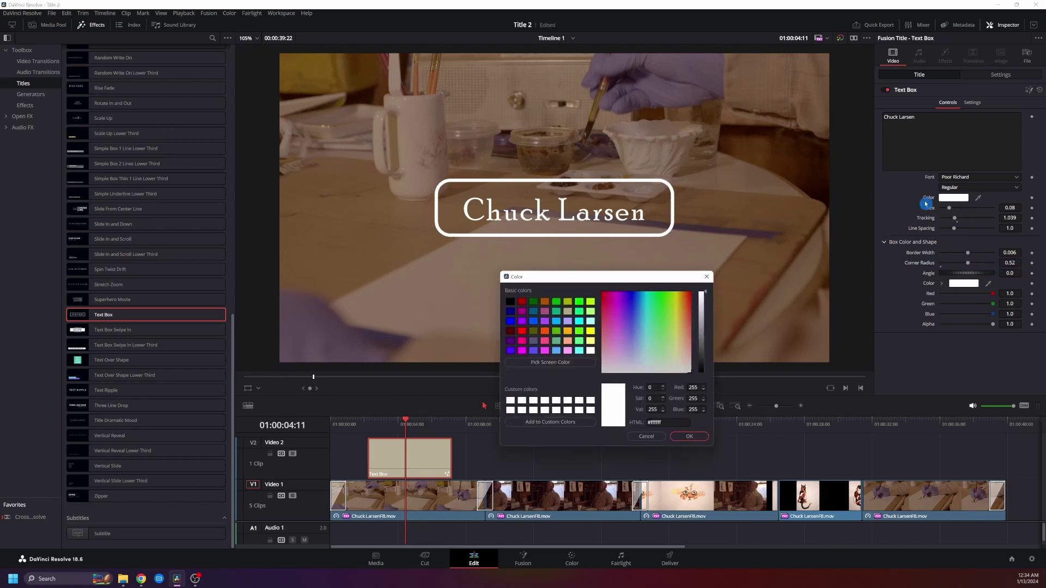
{"action": "left_click", "coordinate": [559, 361]}
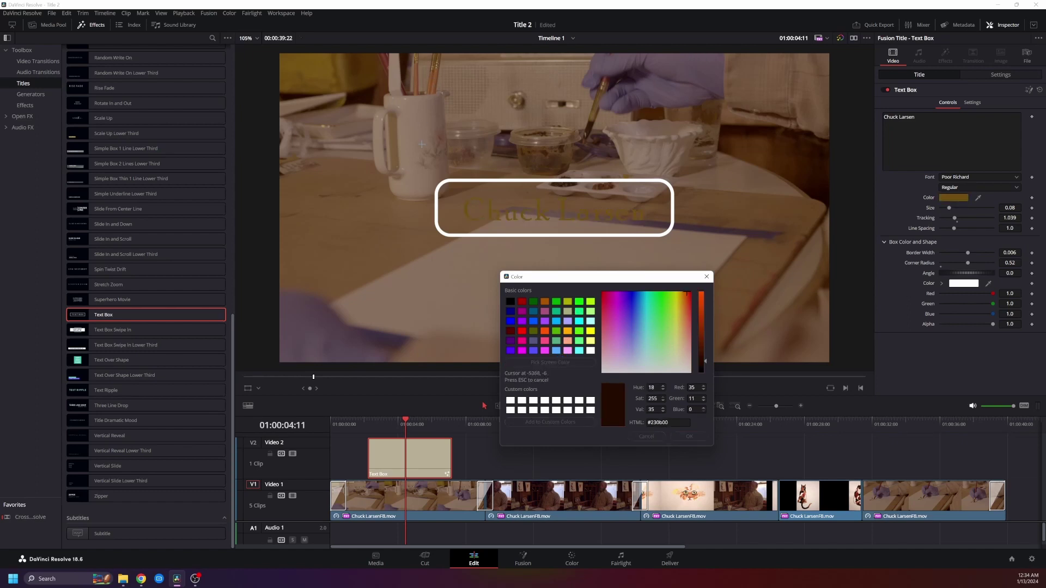
{"action": "left_click", "coordinate": [570, 370]}
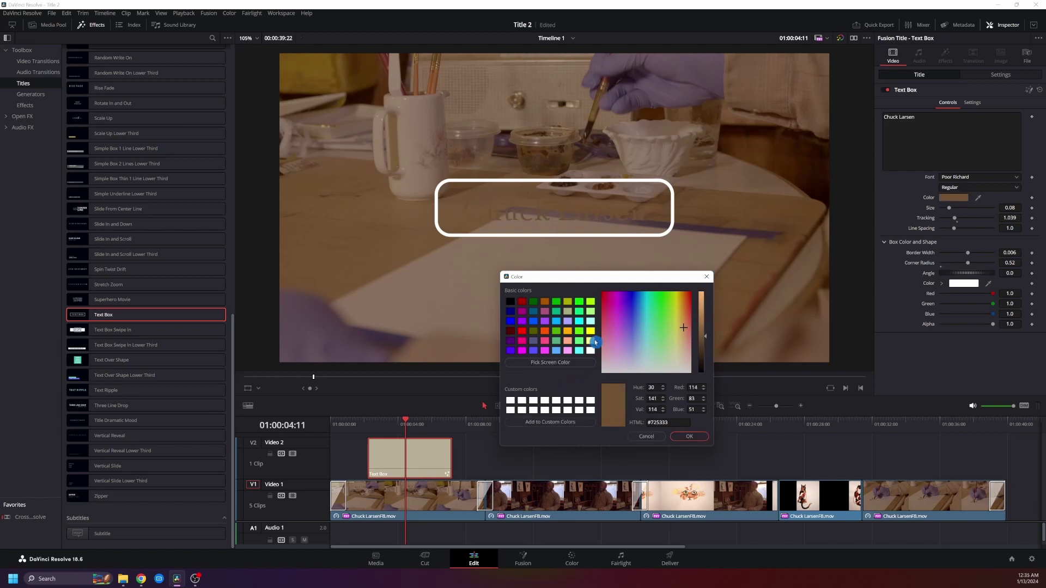
{"action": "mouse_move", "coordinate": [661, 320]}
{"action": "left_mouse_down"}
{"action": "mouse_move", "coordinate": [687, 298]}
{"action": "mouse_move", "coordinate": [598, 290]}
{"action": "mouse_move", "coordinate": [662, 297]}
{"action": "left_mouse_up"}
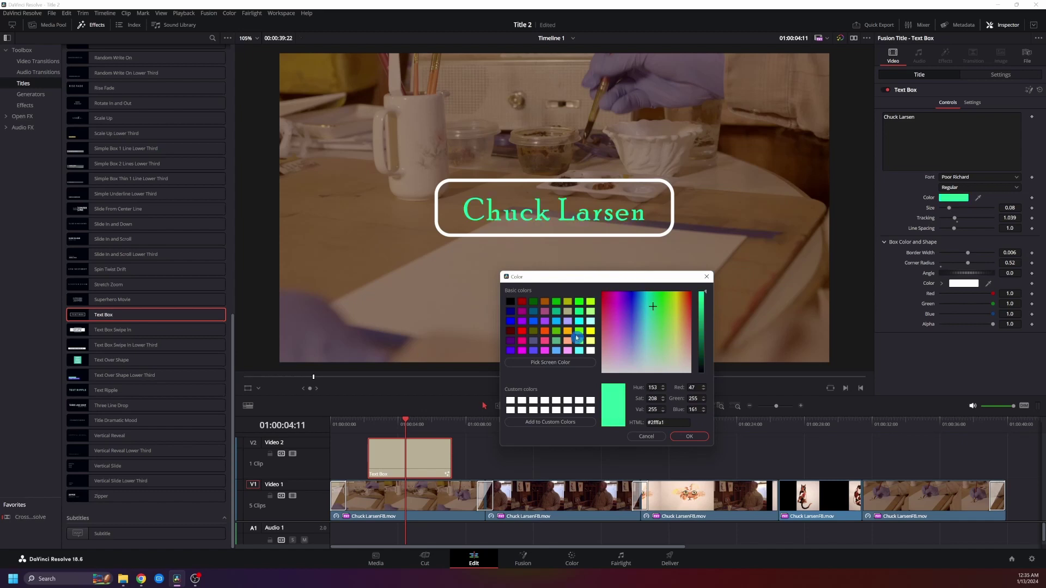
{"action": "left_click", "coordinate": [604, 373]}
{"action": "left_click", "coordinate": [682, 438]}
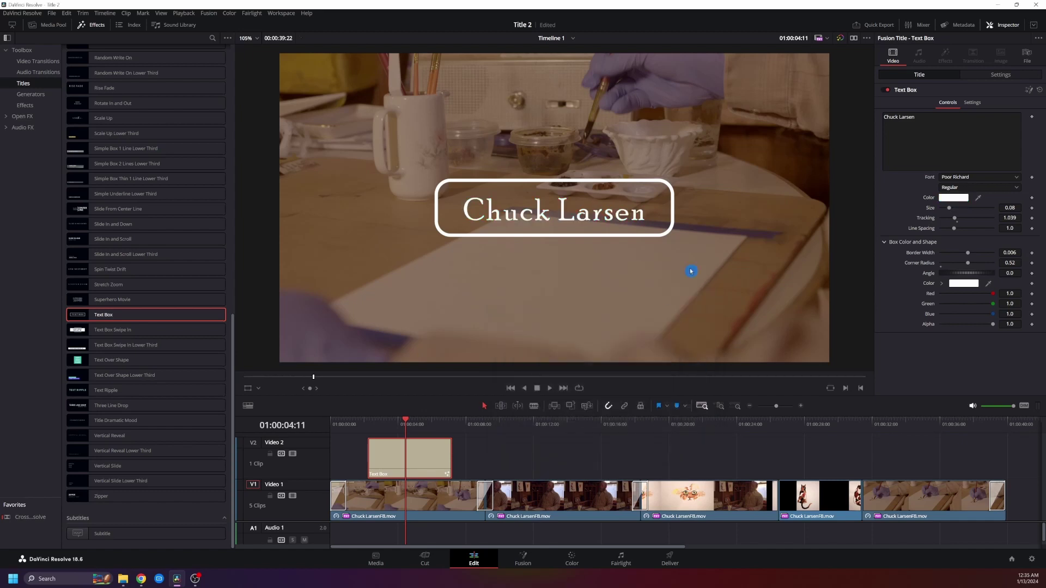
Step: Try green, blue, purple and pink box borders, then keep the border white and preview
{"action": "left_click", "coordinate": [886, 243]}
{"action": "left_click", "coordinate": [886, 243]}
{"action": "left_click", "coordinate": [963, 284]}
{"action": "left_click_drag", "start_coordinate": [580, 315], "coordinate": [575, 314]}
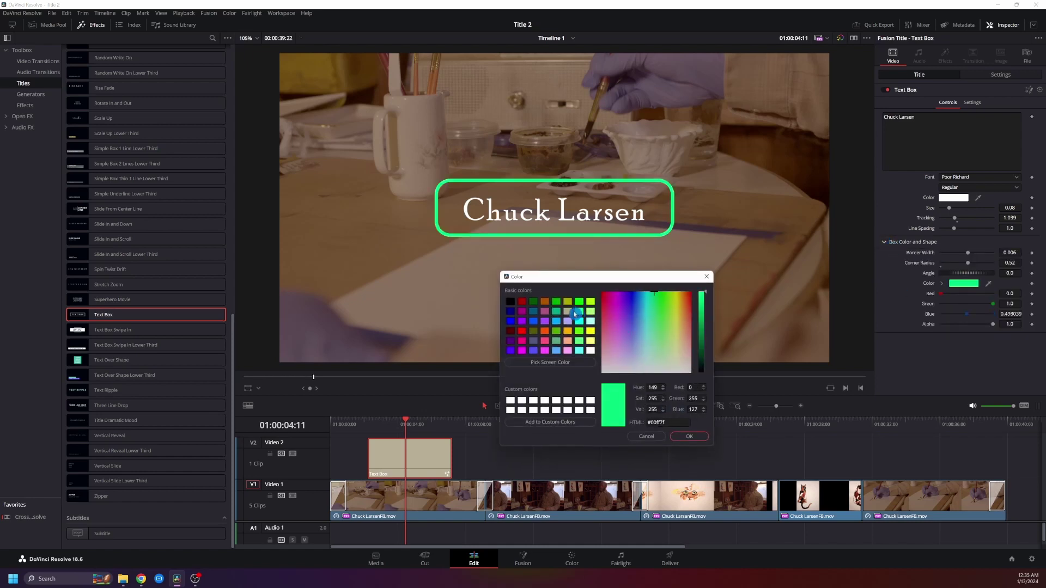
{"action": "left_click", "coordinate": [512, 322]}
{"action": "left_click", "coordinate": [587, 342]}
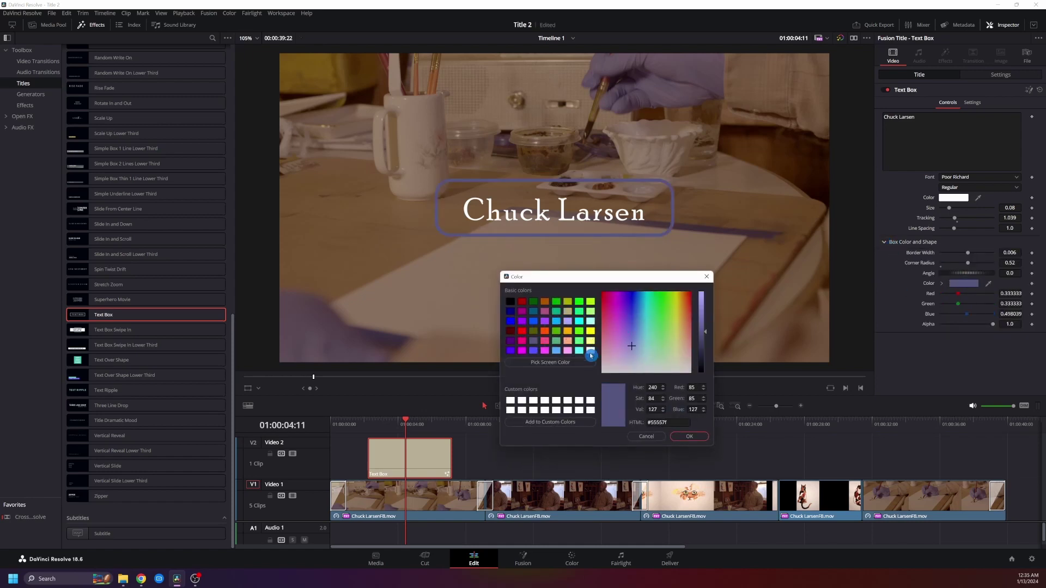
{"action": "left_click", "coordinate": [569, 354]}
{"action": "left_click", "coordinate": [532, 342]}
{"action": "left_click", "coordinate": [590, 352]}
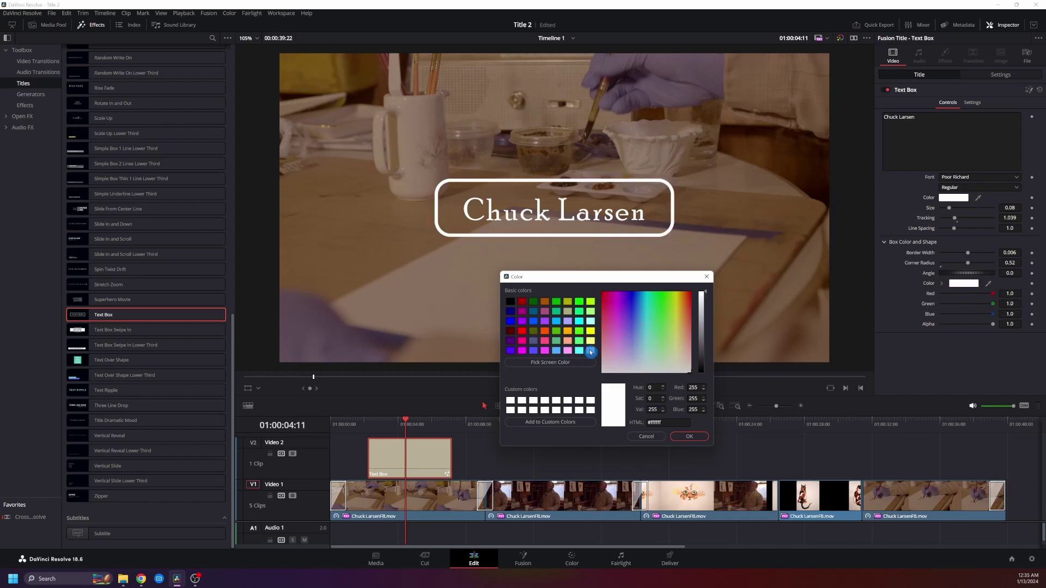
{"action": "left_click", "coordinate": [692, 438]}
{"action": "key", "text": "space"}
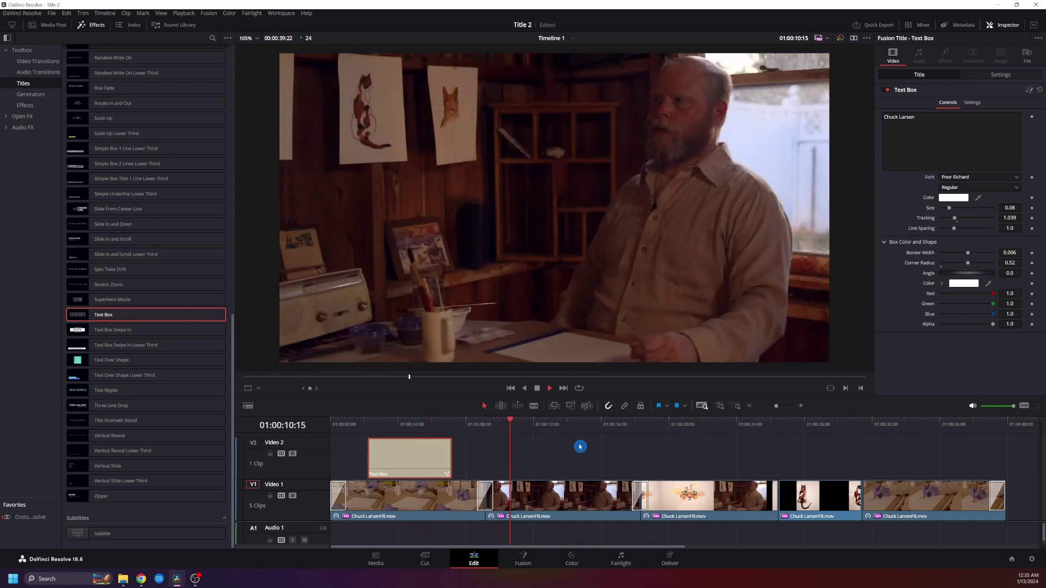
Step: Stop on the artist-speaking shot and add a Left Lower Third title to Video 2 there
{"action": "key", "text": "space"}
{"action": "scroll", "coordinate": [133, 284], "scroll_direction": "up", "scroll_amount": 3}
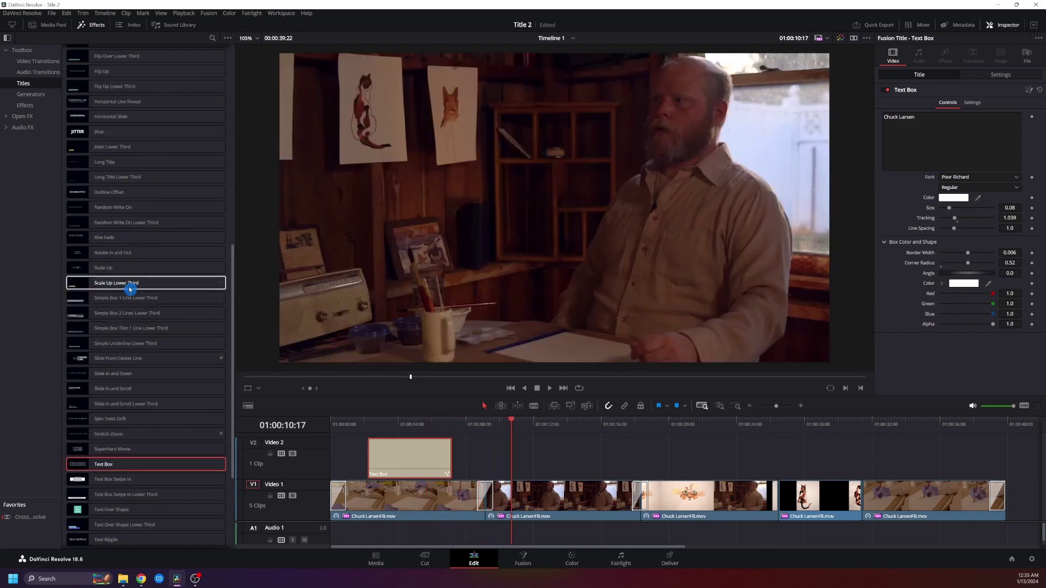
{"action": "scroll", "coordinate": [133, 284], "scroll_direction": "up", "scroll_amount": 12}
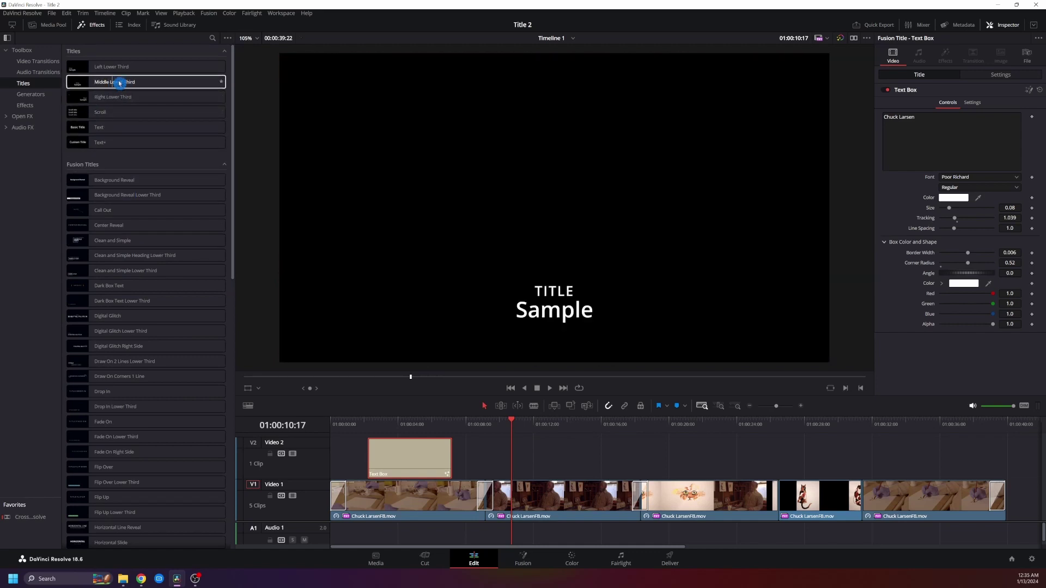
{"action": "left_click_drag", "start_coordinate": [113, 69], "coordinate": [511, 465]}
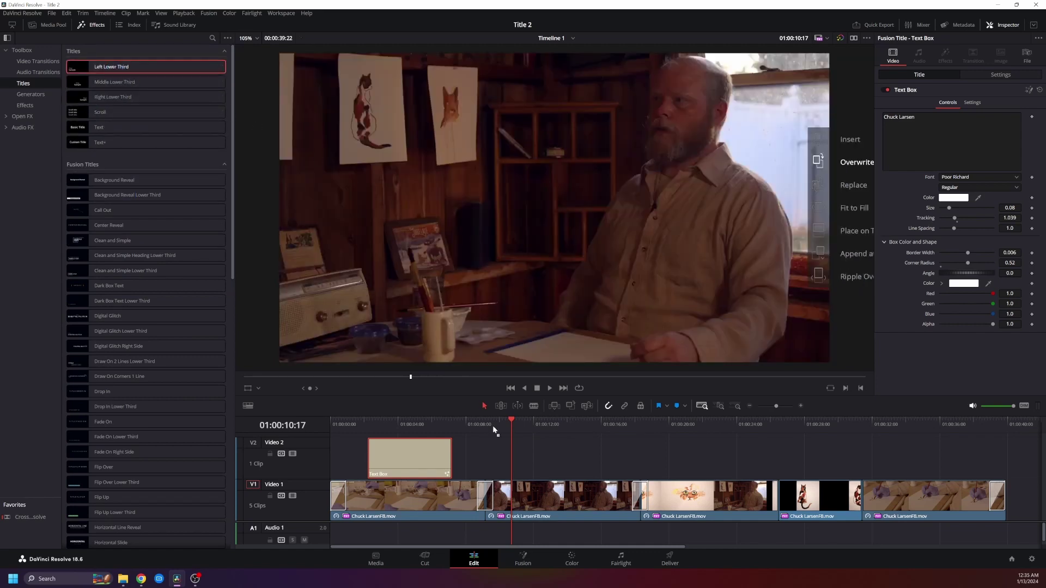
{"action": "key", "text": "space"}
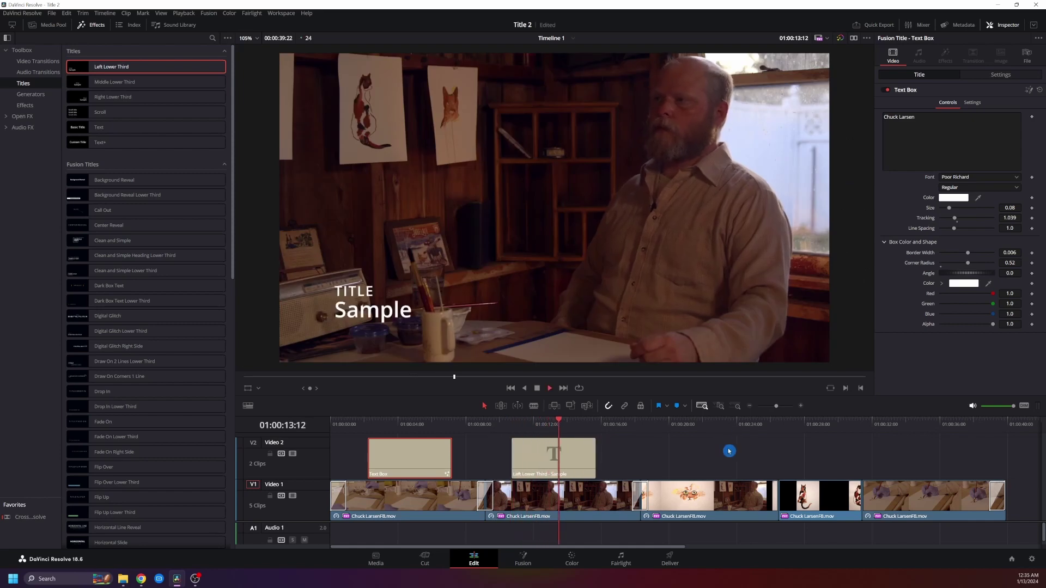
Step: Replace the lower third's TITLE and Sample text with the artist's name and 'Artist'
{"action": "left_click", "coordinate": [545, 444]}
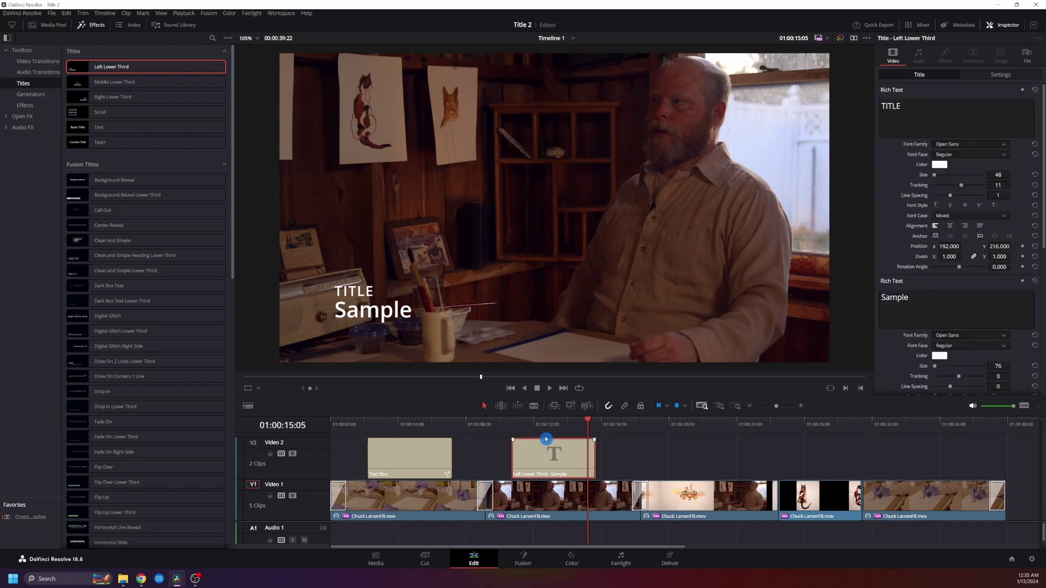
{"action": "left_click", "coordinate": [548, 425]}
{"action": "triple_click", "coordinate": [915, 109]}
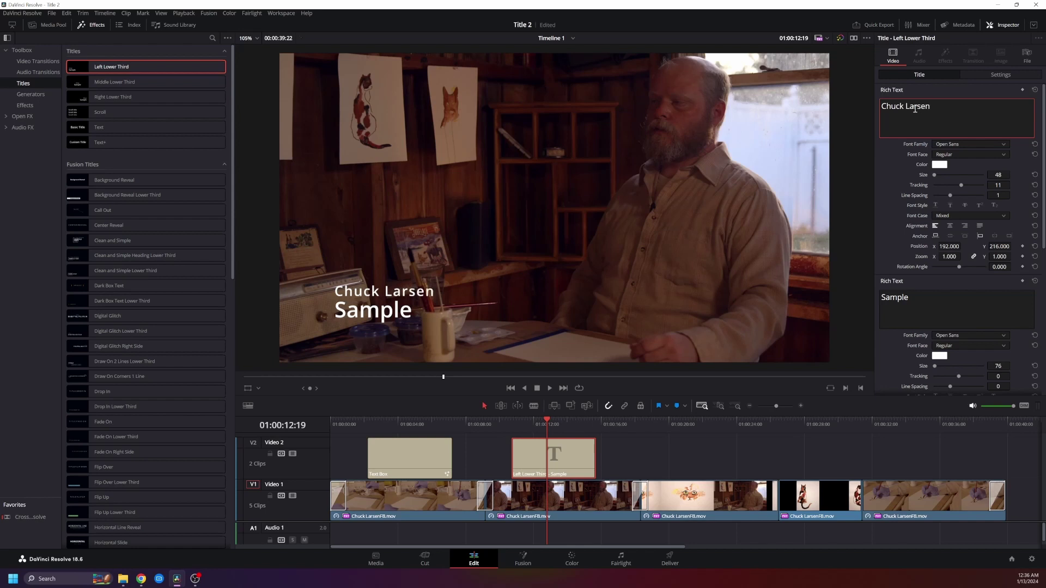
{"action": "triple_click", "coordinate": [922, 294]}
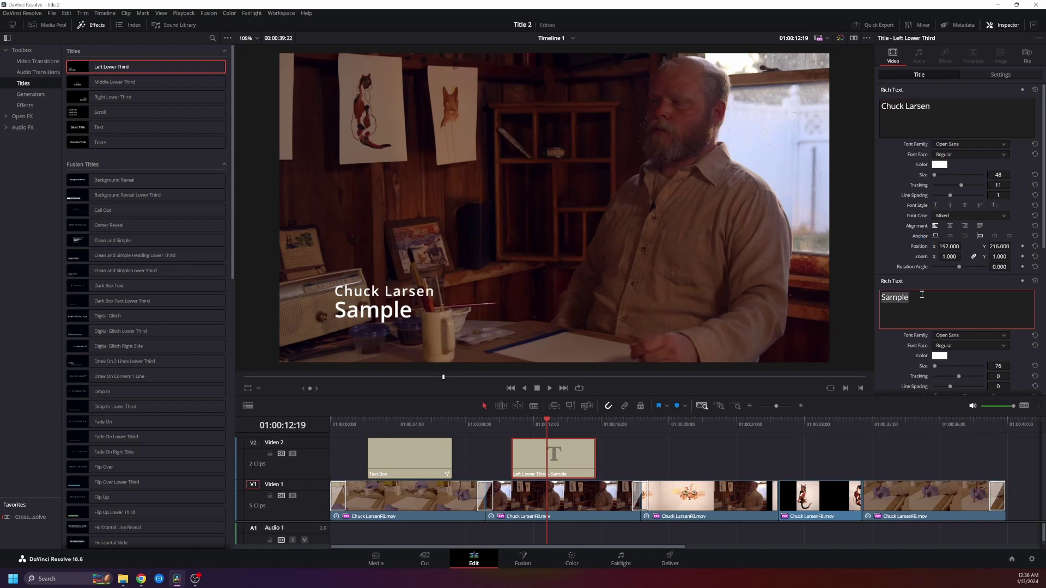
{"action": "type", "text": "Artist"}
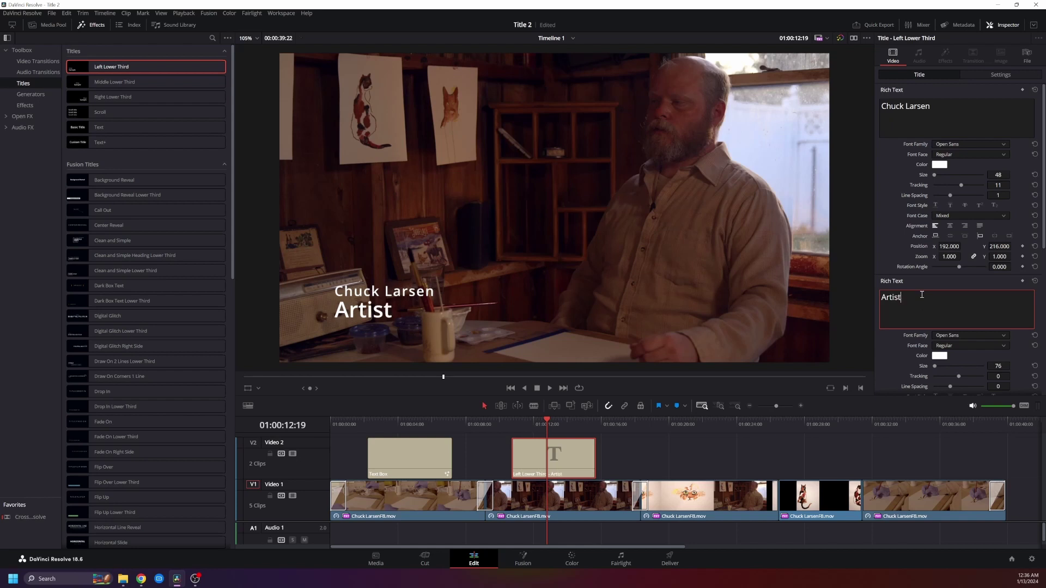
Step: Set both lower-third lines to Poor Richard and enlarge the Artist text to size 209
{"action": "left_click", "coordinate": [925, 281]}
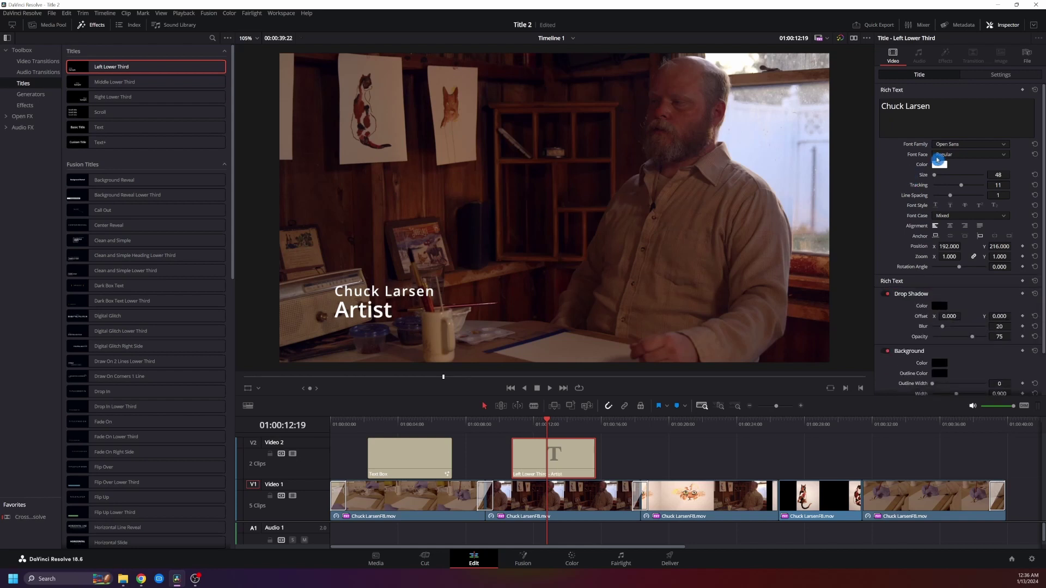
{"action": "left_click", "coordinate": [957, 143]}
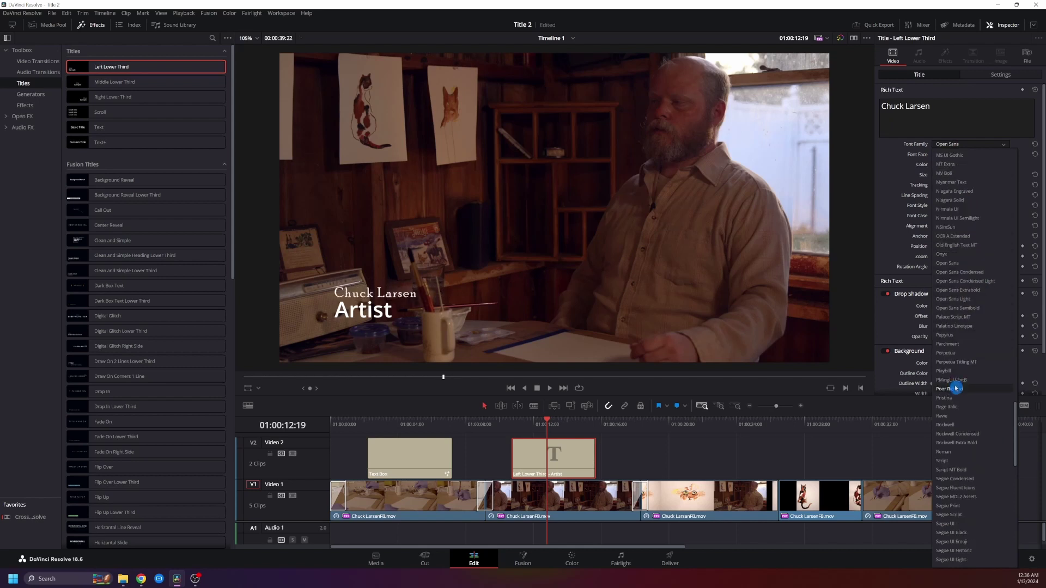
{"action": "left_click", "coordinate": [953, 361]}
{"action": "left_click", "coordinate": [927, 282]}
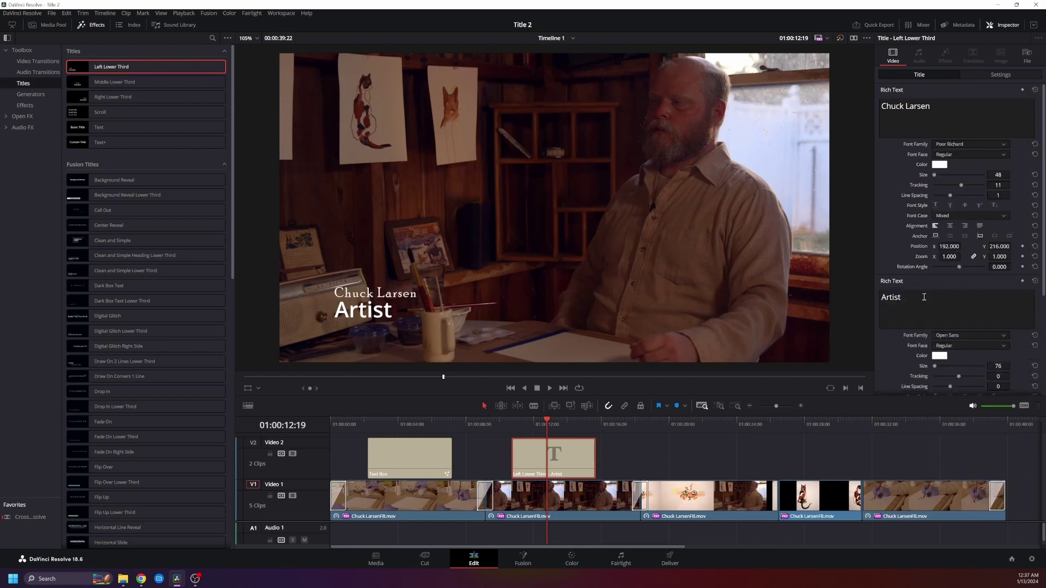
{"action": "left_click_drag", "start_coordinate": [924, 296], "coordinate": [912, 332]}
{"action": "left_click", "coordinate": [956, 334]}
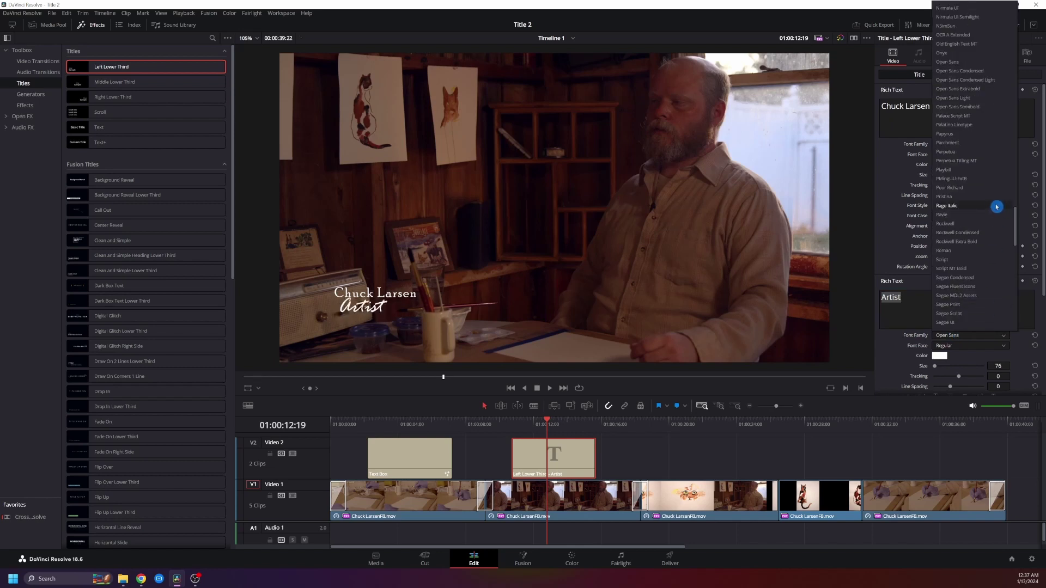
{"action": "left_click", "coordinate": [985, 187]}
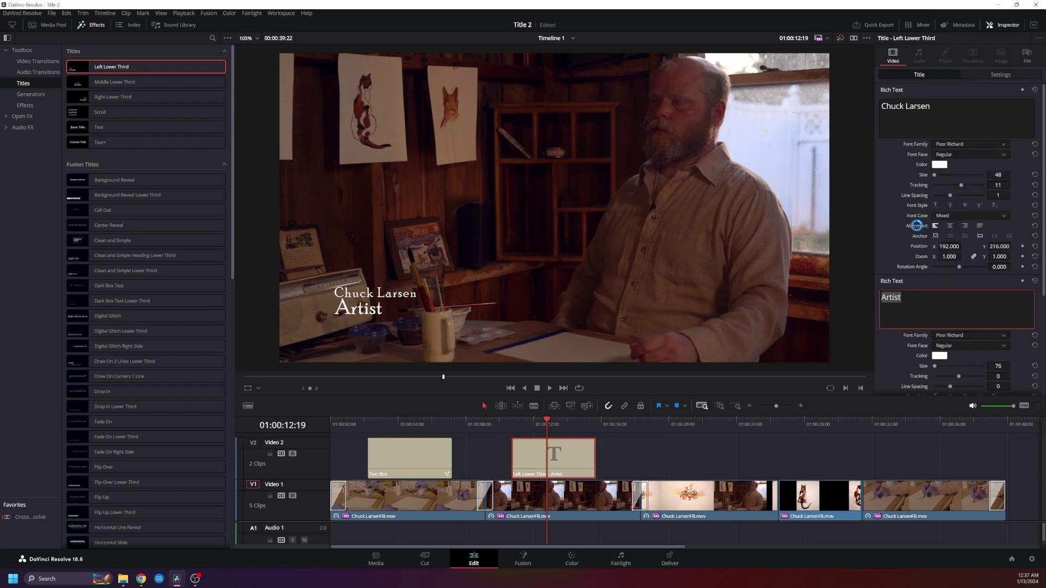
{"action": "scroll", "coordinate": [906, 281], "scroll_direction": "down", "scroll_amount": 2}
{"action": "scroll", "coordinate": [913, 272], "scroll_direction": "down", "scroll_amount": 1}
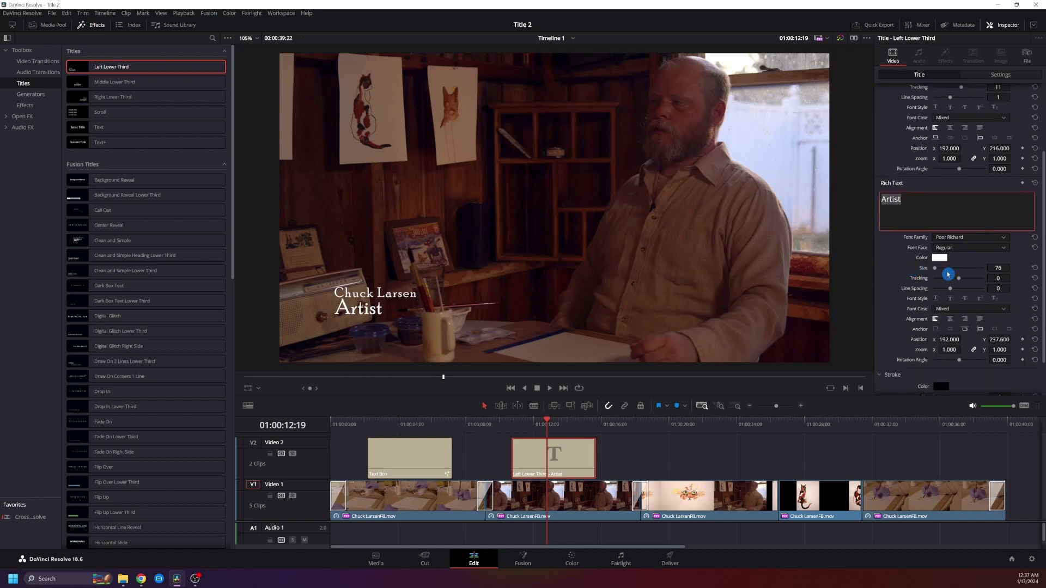
{"action": "mouse_move", "coordinate": [937, 270]}
{"action": "left_mouse_down"}
{"action": "mouse_move", "coordinate": [1010, 275]}
{"action": "mouse_move", "coordinate": [988, 268]}
{"action": "left_mouse_up"}
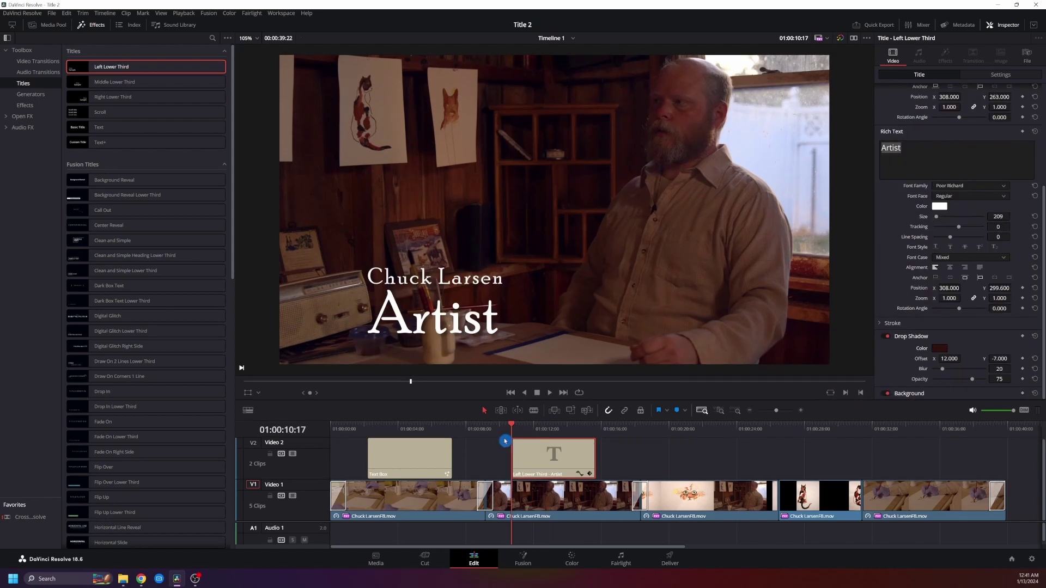
Step: Play back the lower third from just before it starts to review it
{"action": "left_click_drag", "start_coordinate": [505, 441], "coordinate": [496, 441]}
{"action": "key", "text": "space"}
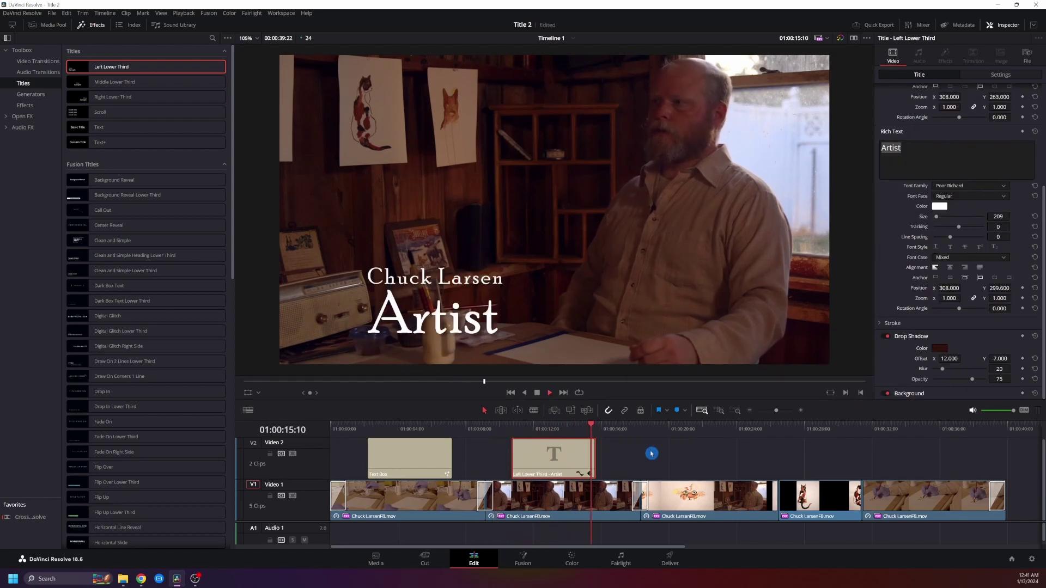
{"action": "mouse_move", "coordinate": [567, 430]}
{"action": "left_mouse_down"}
{"action": "mouse_move", "coordinate": [542, 429]}
{"action": "mouse_move", "coordinate": [537, 452]}
{"action": "left_mouse_up"}
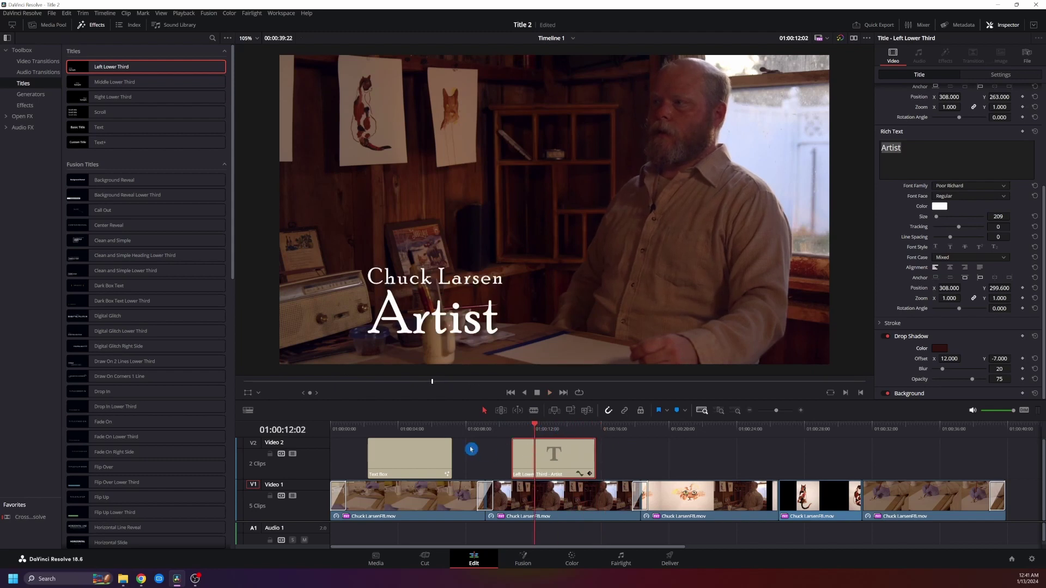
Step: Add a Cross Dissolve to the end of the lower third and preview the fade-out
{"action": "left_click", "coordinate": [38, 61]}
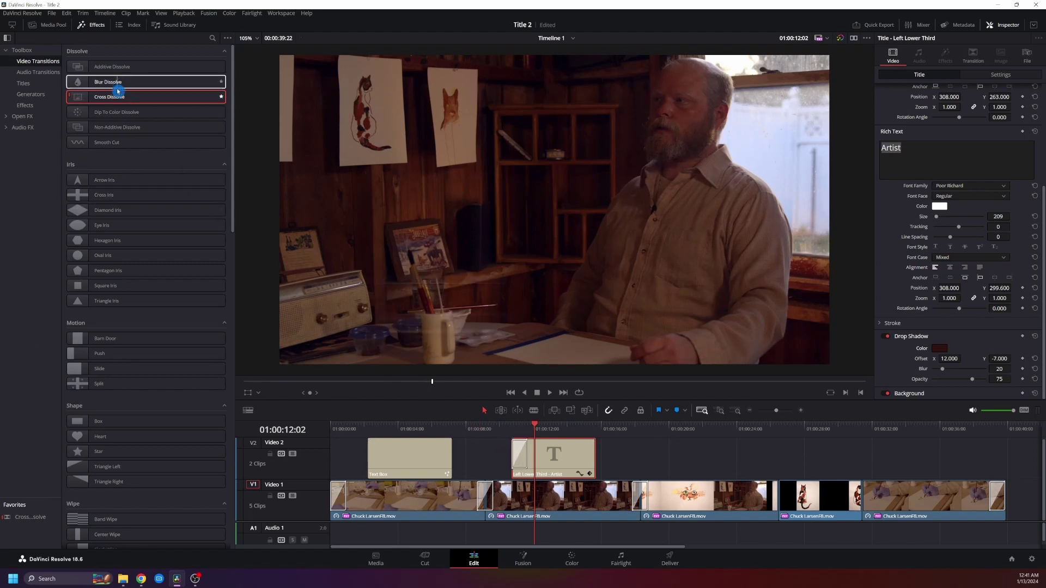
{"action": "left_click_drag", "start_coordinate": [108, 97], "coordinate": [583, 459]}
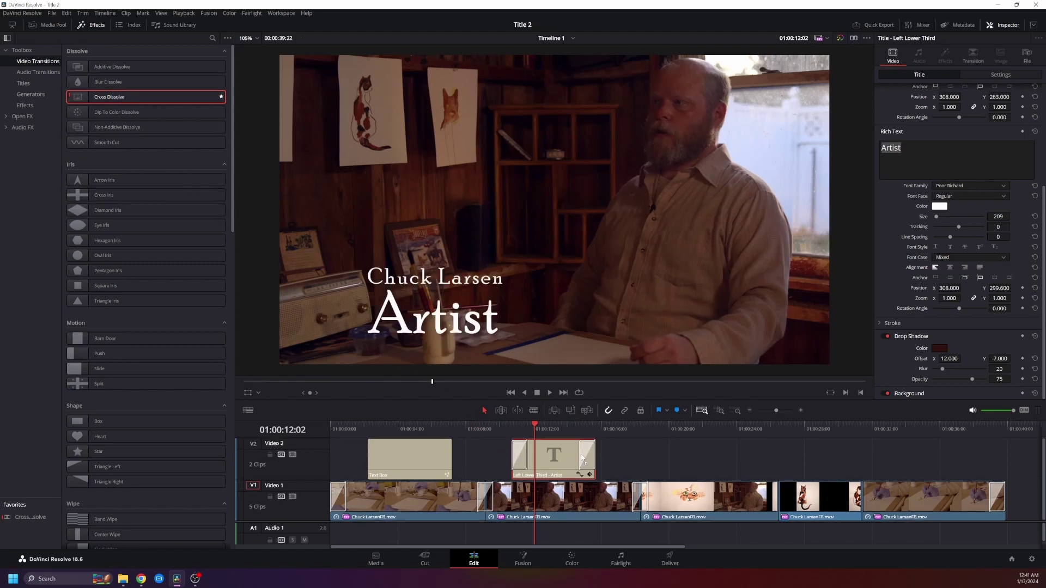
{"action": "left_click", "coordinate": [491, 427]}
{"action": "key", "text": "space"}
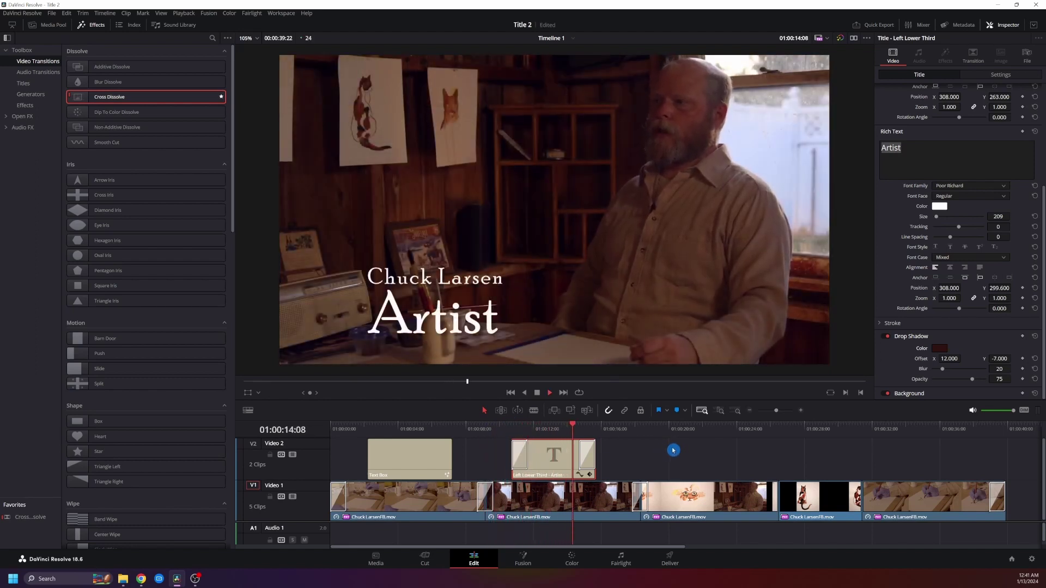
{"action": "left_click", "coordinate": [833, 429]}
Step: Place a Scroll title on Video 2 at the start of the final clip
{"action": "left_click", "coordinate": [834, 431]}
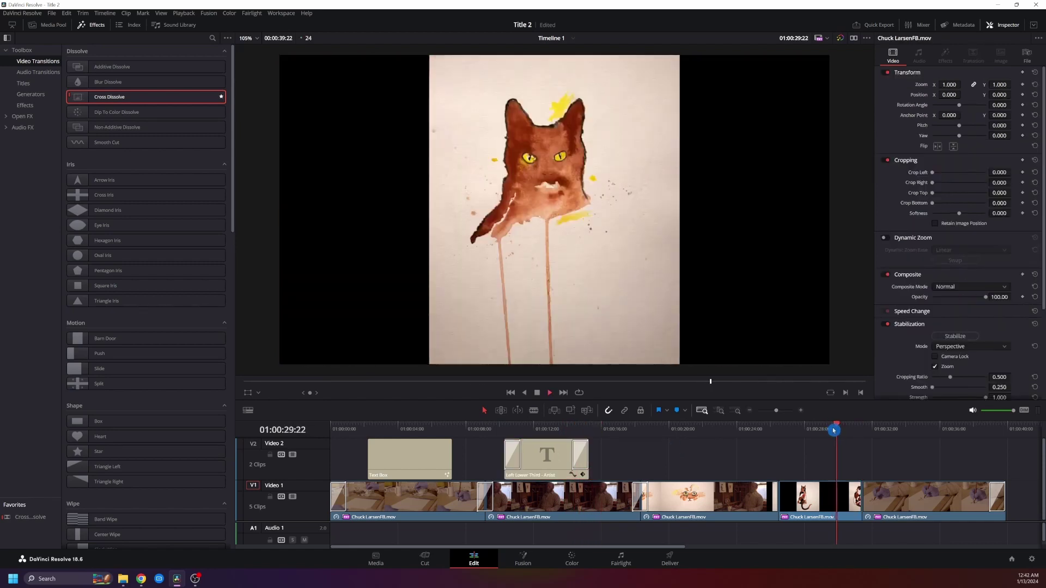
{"action": "key", "text": "space"}
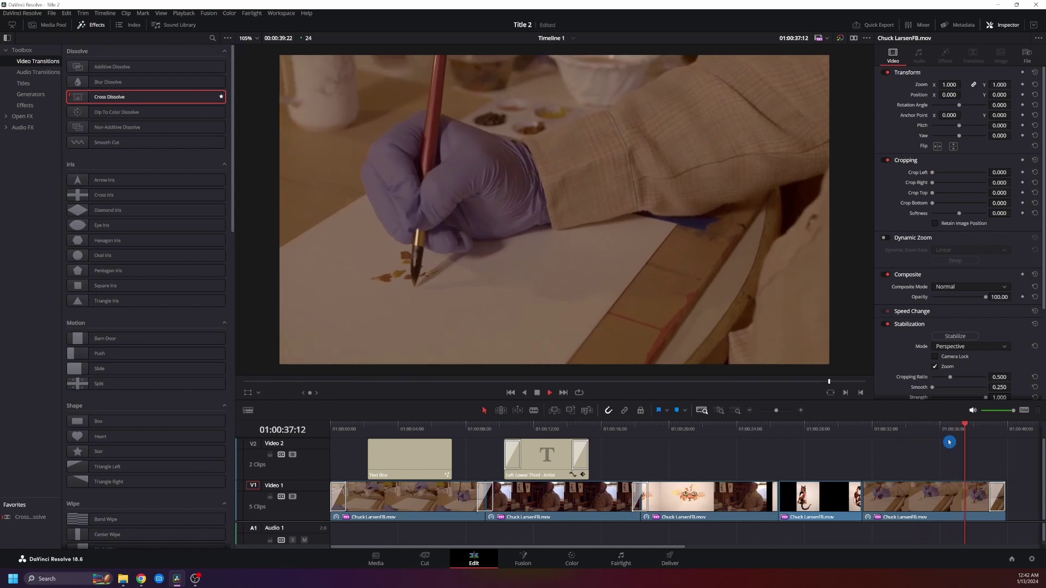
{"action": "left_click_drag", "start_coordinate": [921, 430], "coordinate": [882, 429]}
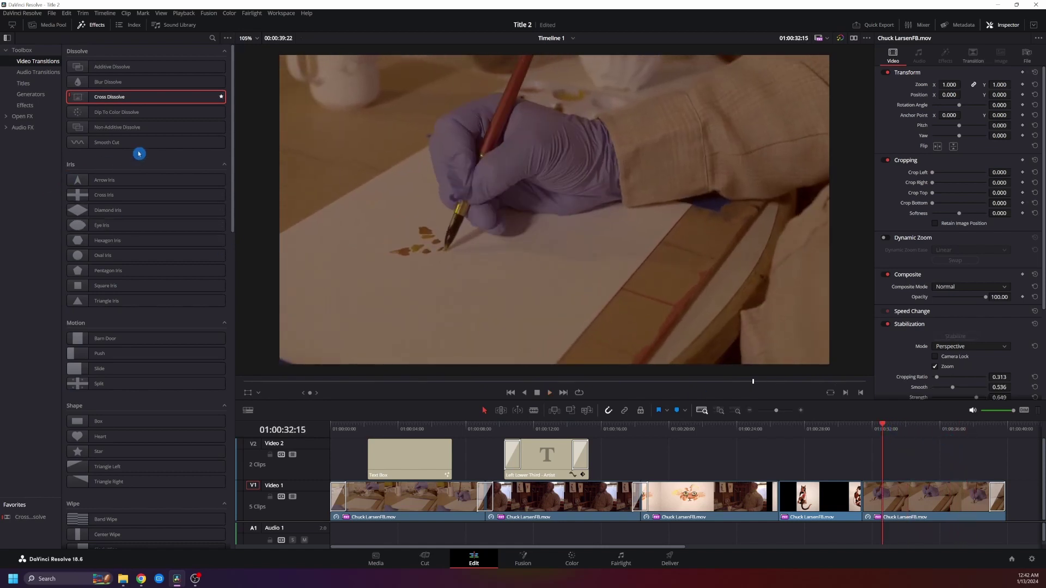
{"action": "left_click", "coordinate": [36, 84]}
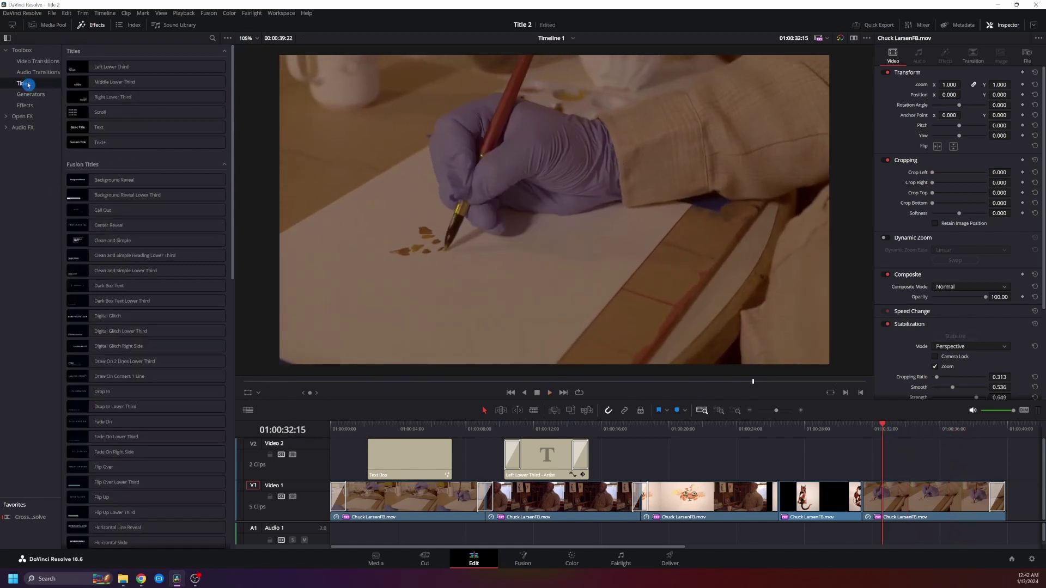
{"action": "left_click", "coordinate": [106, 112]}
{"action": "left_click_drag", "start_coordinate": [255, 147], "coordinate": [881, 454]}
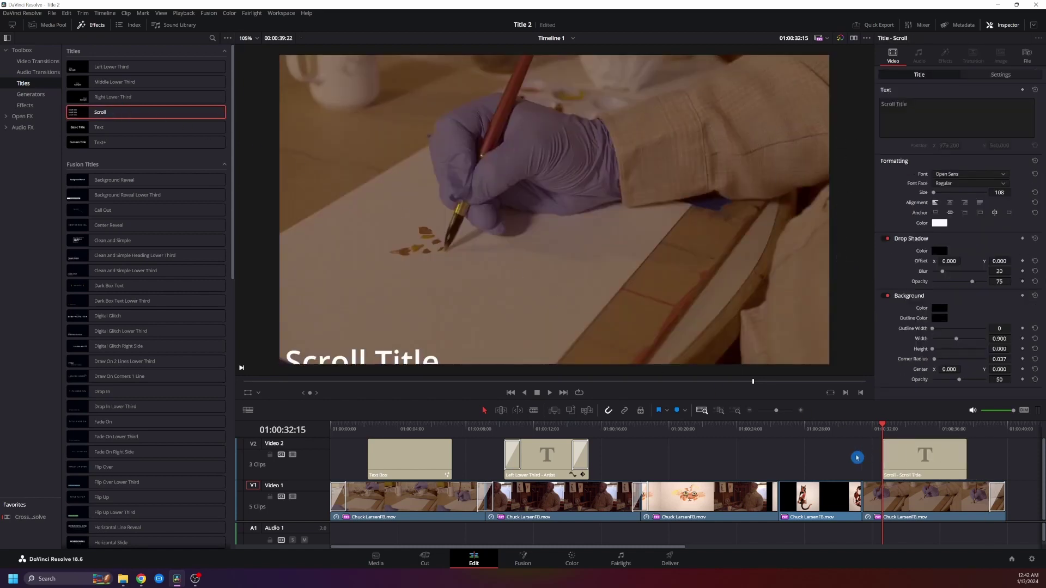
{"action": "key", "text": "space"}
{"action": "type", "text": "A Blue Barn Productions Film"}
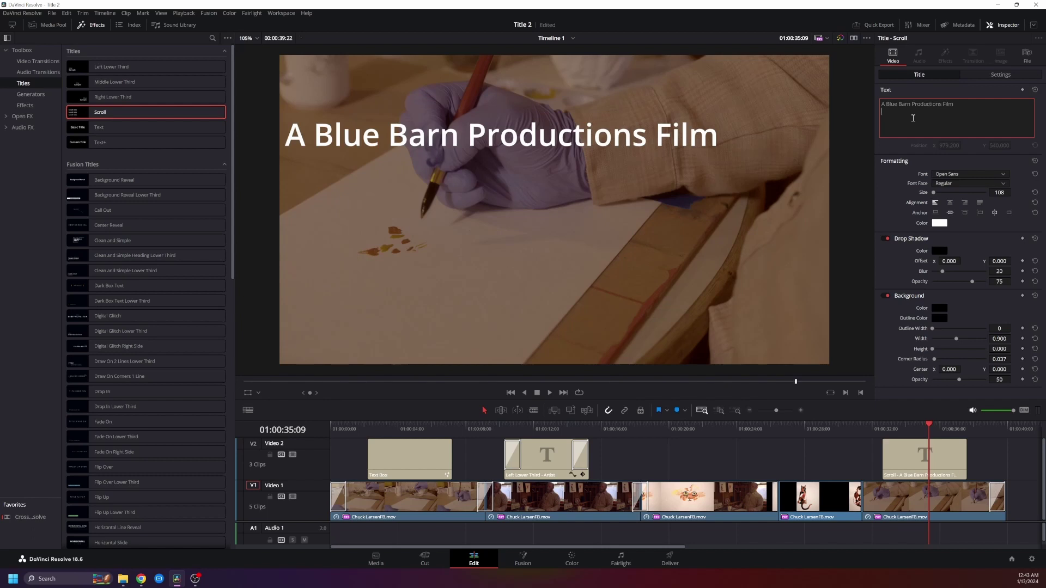
Step: Enter the credits 'A Blue Barn Productions Film', Director and Cinematographer, then play them
{"action": "key", "text": "Return"}
{"action": "type", "text": "or"}
{"action": "key", "text": "Return"}
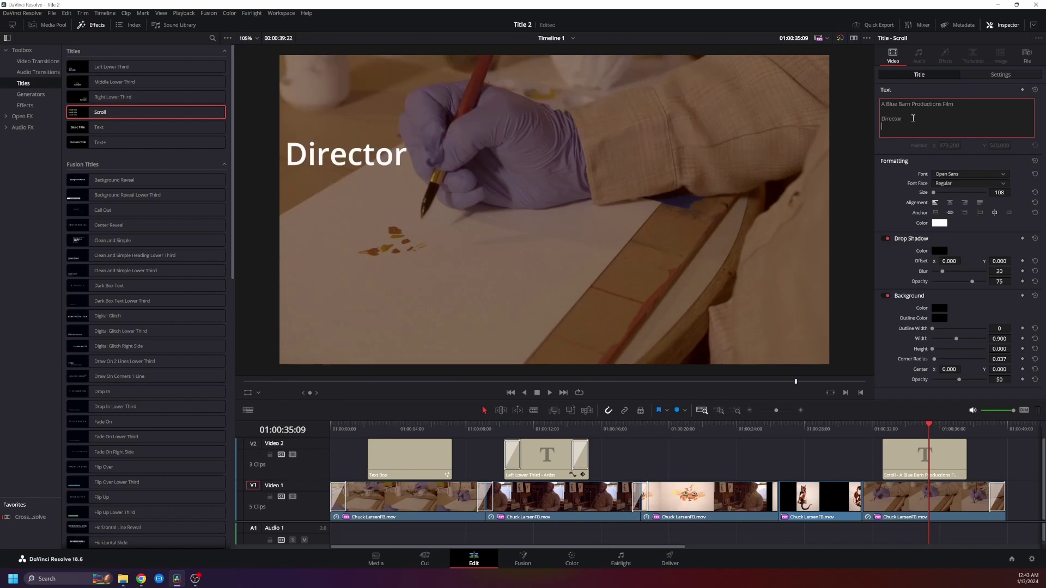
{"action": "key", "text": "Return"}
{"action": "type", "text": "Cinematographer"}
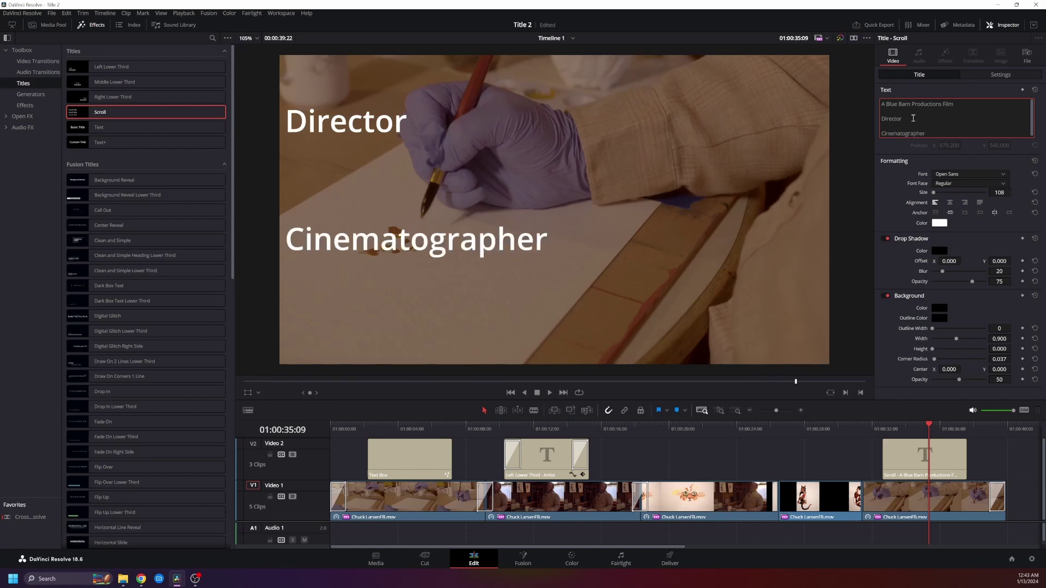
{"action": "key", "text": "Return"}
{"action": "key", "text": "Return"}
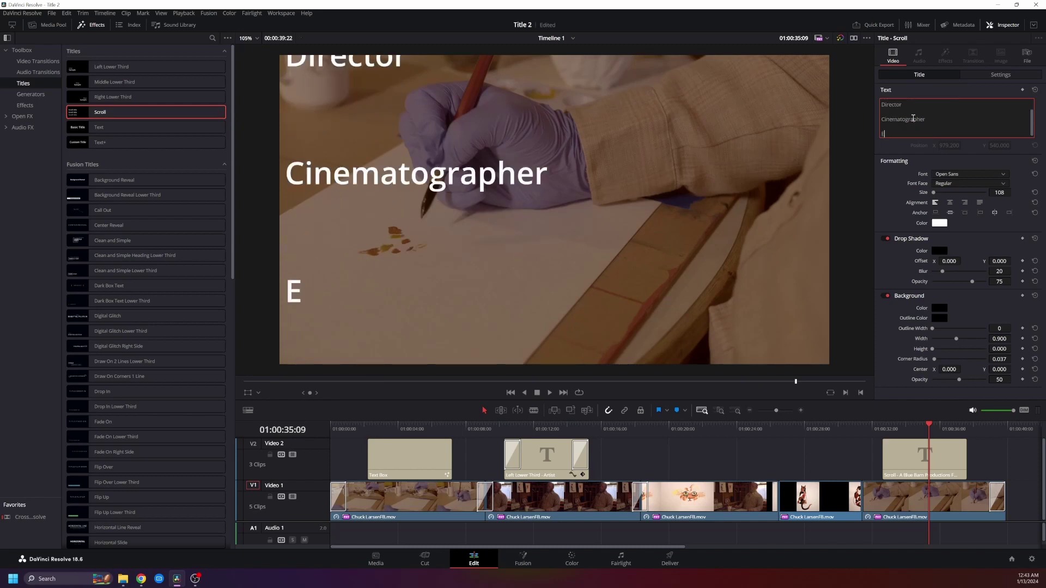
{"action": "left_click", "coordinate": [867, 433]}
{"action": "key", "text": "space"}
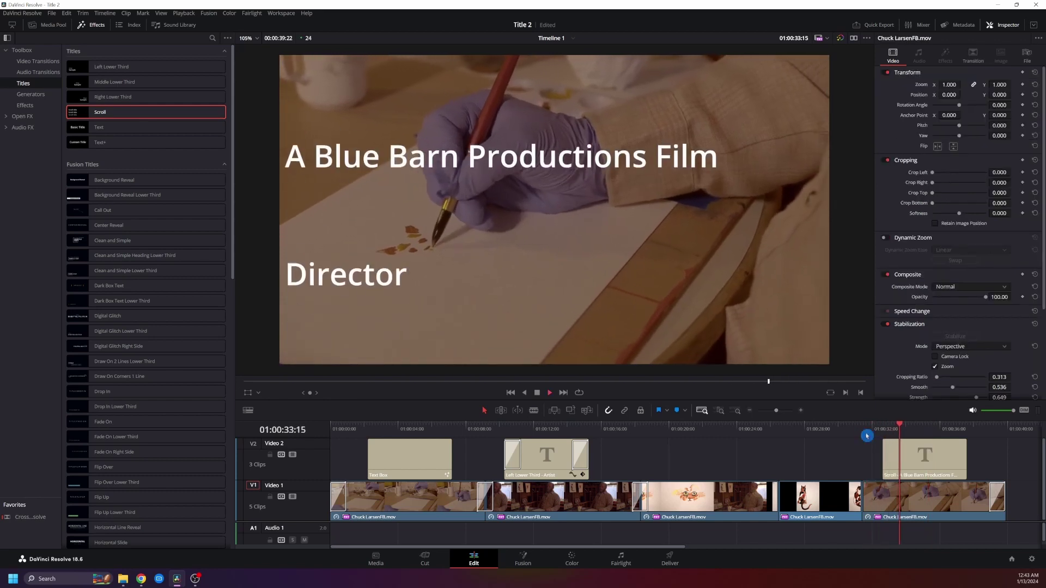
Step: Set the scrolling credits font to Poor Richard and drag in items from Video Transitions
{"action": "left_click", "coordinate": [901, 429]}
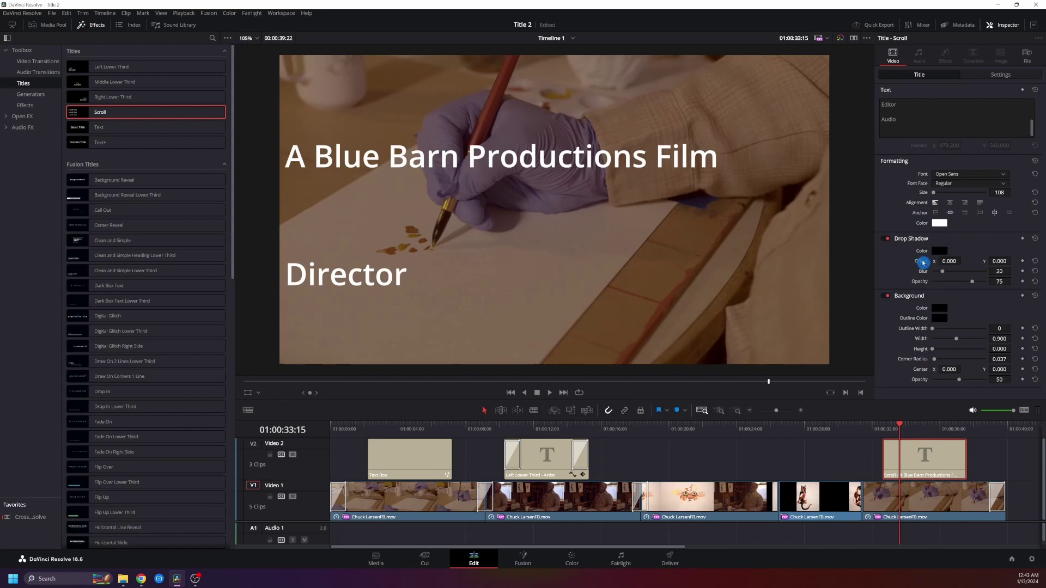
{"action": "left_click", "coordinate": [967, 175]}
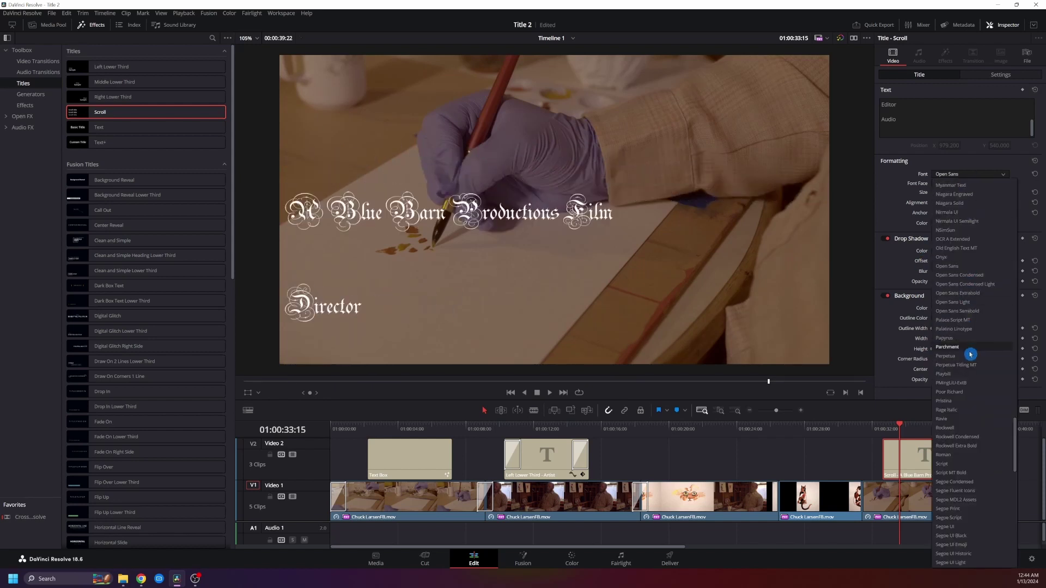
{"action": "left_click", "coordinate": [972, 391]}
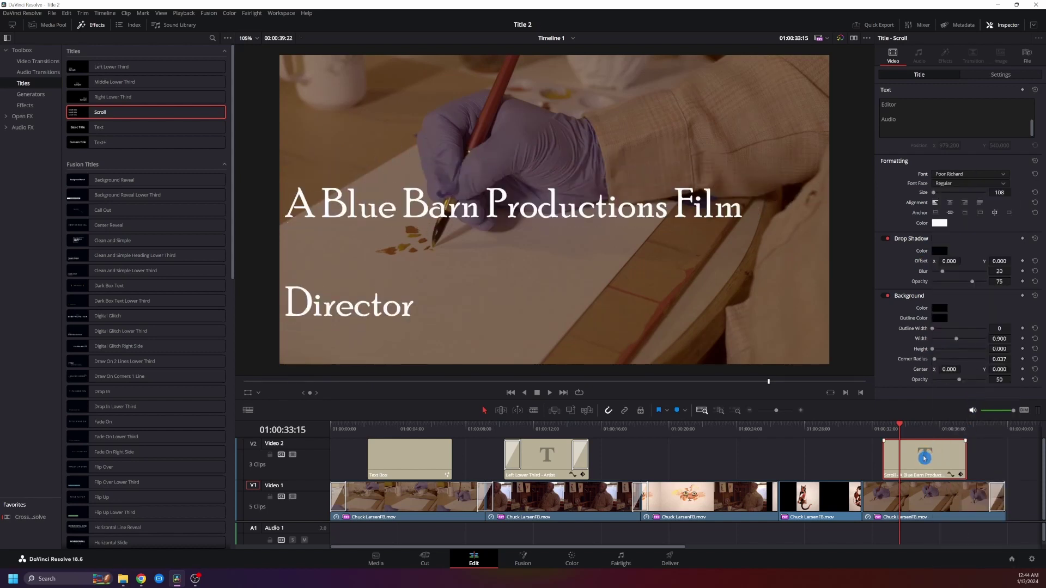
{"action": "left_click", "coordinate": [38, 61]}
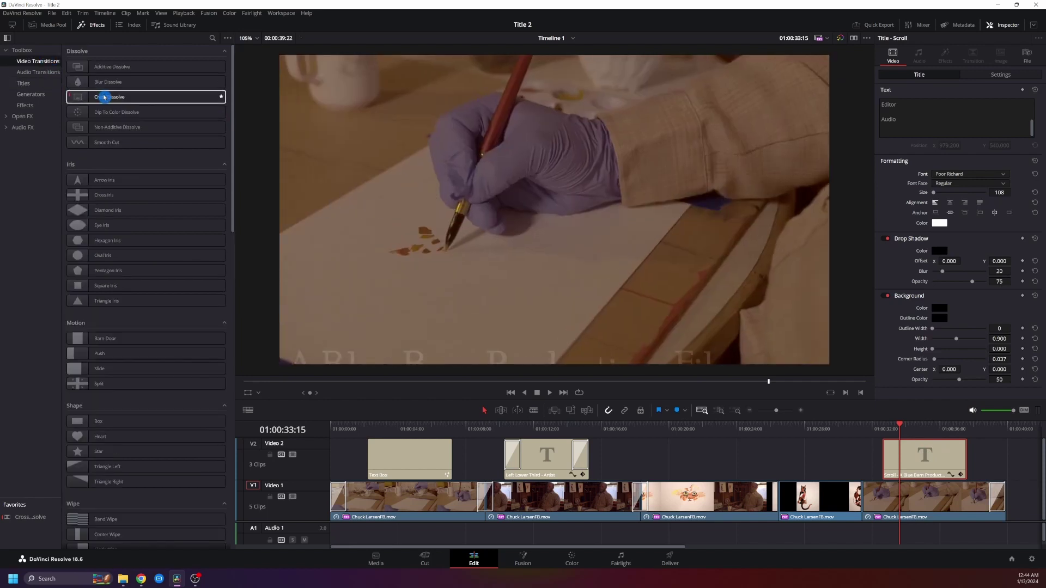
{"action": "left_click_drag", "start_coordinate": [109, 97], "coordinate": [757, 394]}
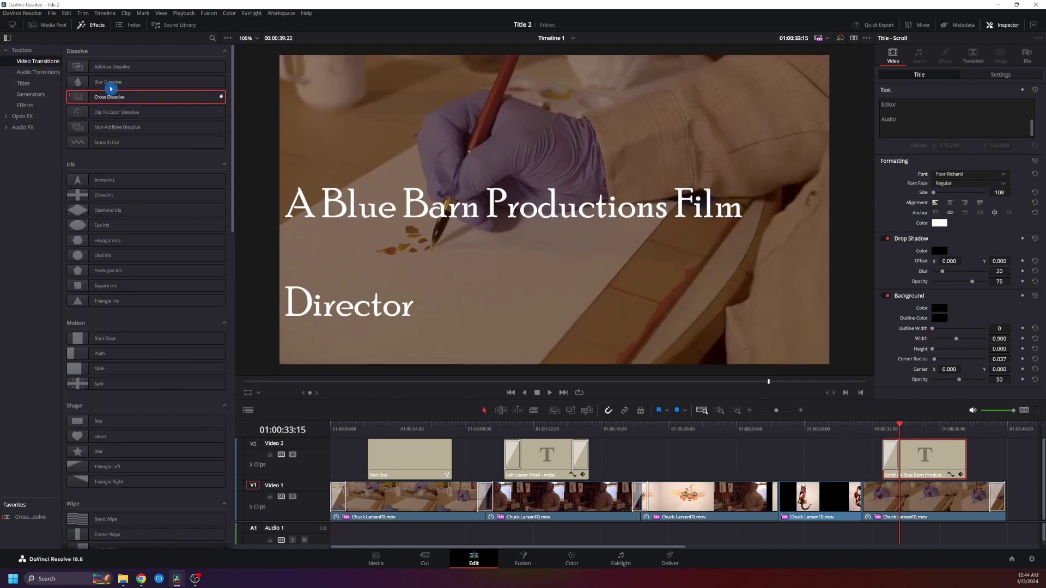
{"action": "left_click_drag", "start_coordinate": [111, 89], "coordinate": [677, 282]}
Step: Centre the credit lines, preview them, and extend the credits clip's end
{"action": "left_click", "coordinate": [951, 204]}
{"action": "key", "text": "/"}
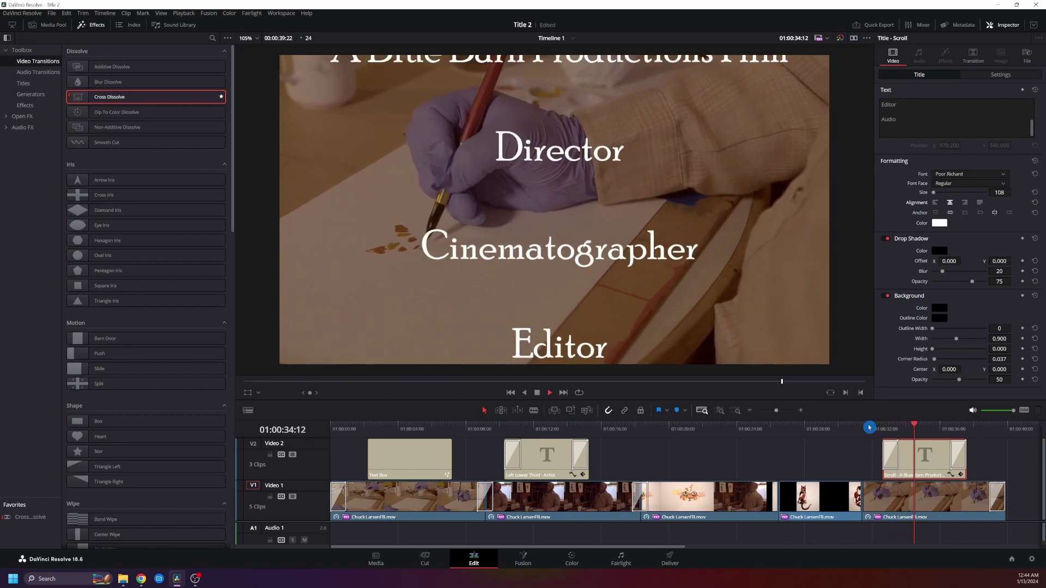
{"action": "key", "text": "space"}
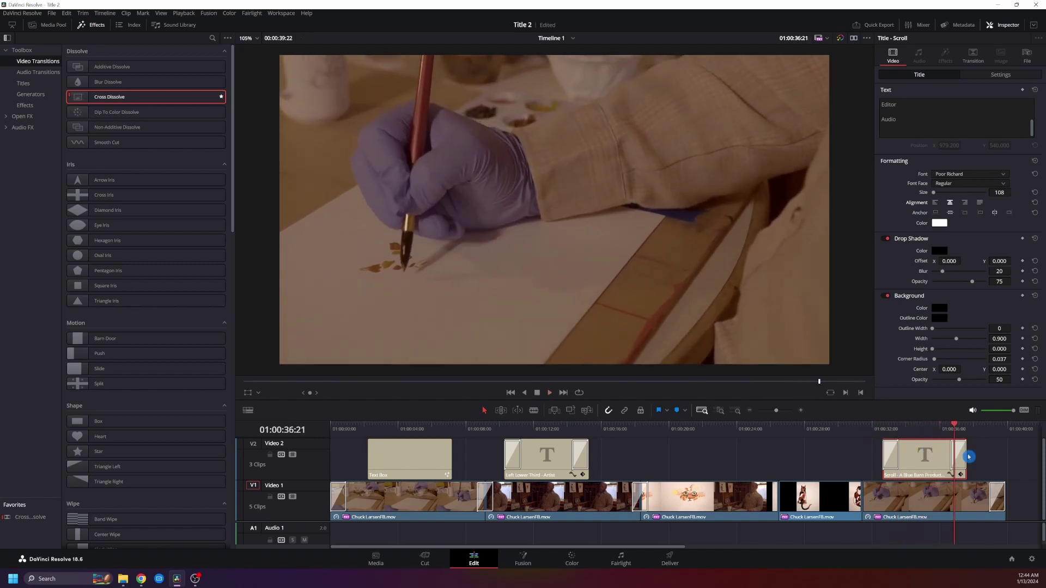
{"action": "left_click_drag", "start_coordinate": [962, 455], "coordinate": [1005, 456]}
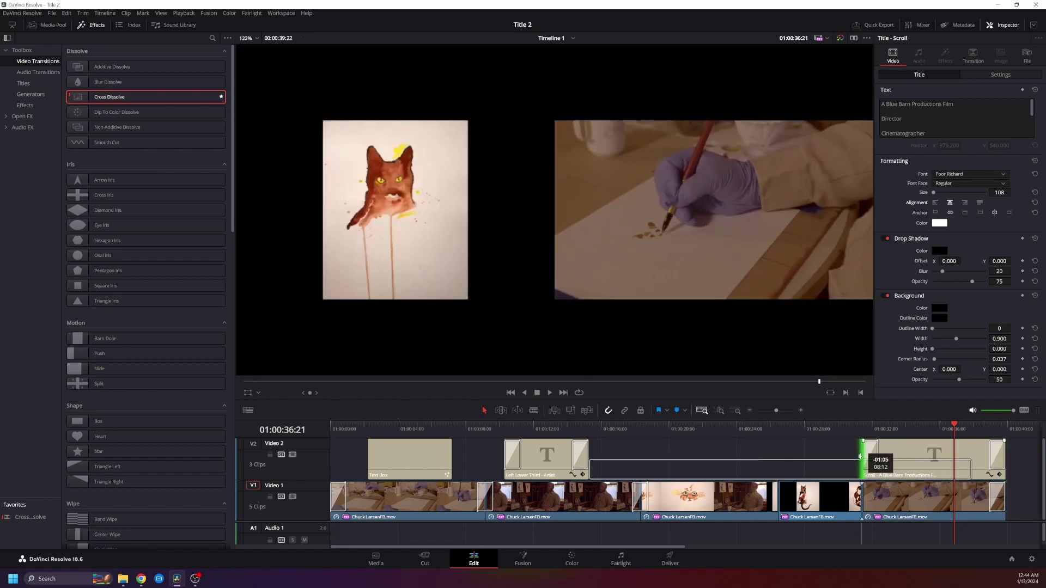
Step: Move the Scroll clip's start about a second earlier to match the final clip, then review
{"action": "left_click_drag", "start_coordinate": [884, 453], "coordinate": [861, 453]}
{"action": "left_click", "coordinate": [851, 426]}
{"action": "key", "text": "space"}
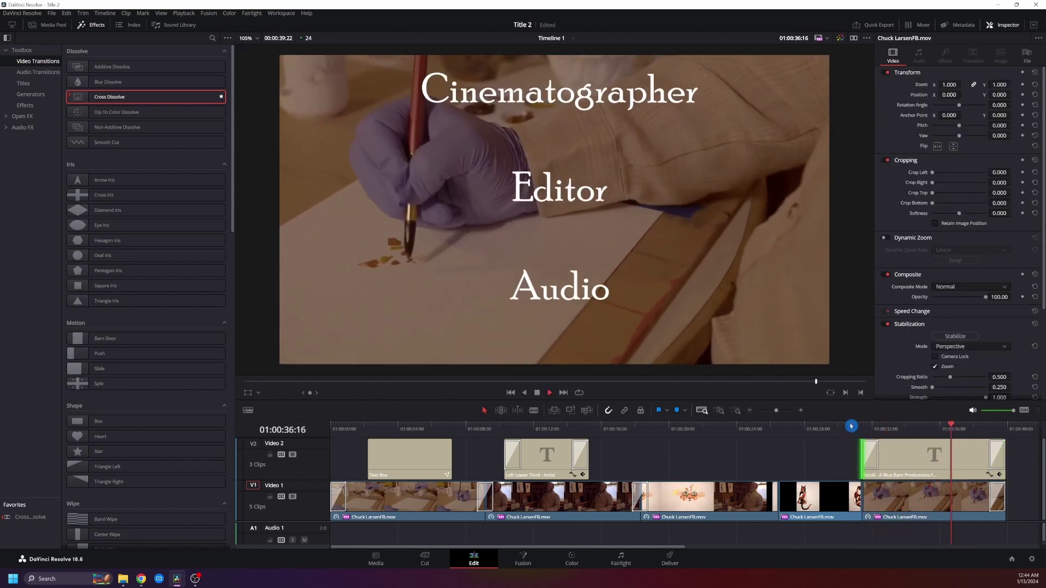
{"action": "left_click", "coordinate": [892, 427]}
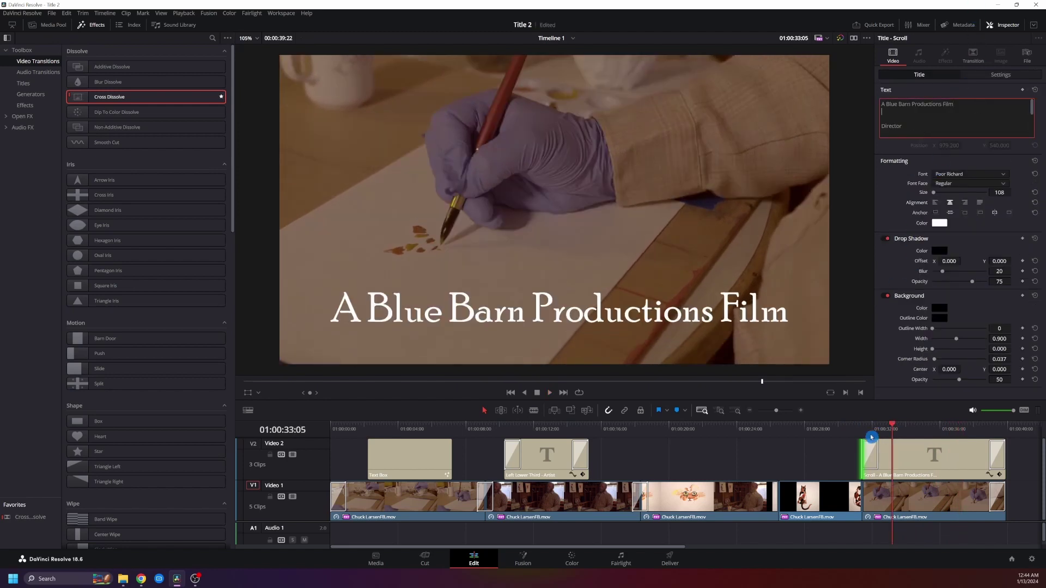
{"action": "left_click_drag", "start_coordinate": [872, 436], "coordinate": [851, 428]}
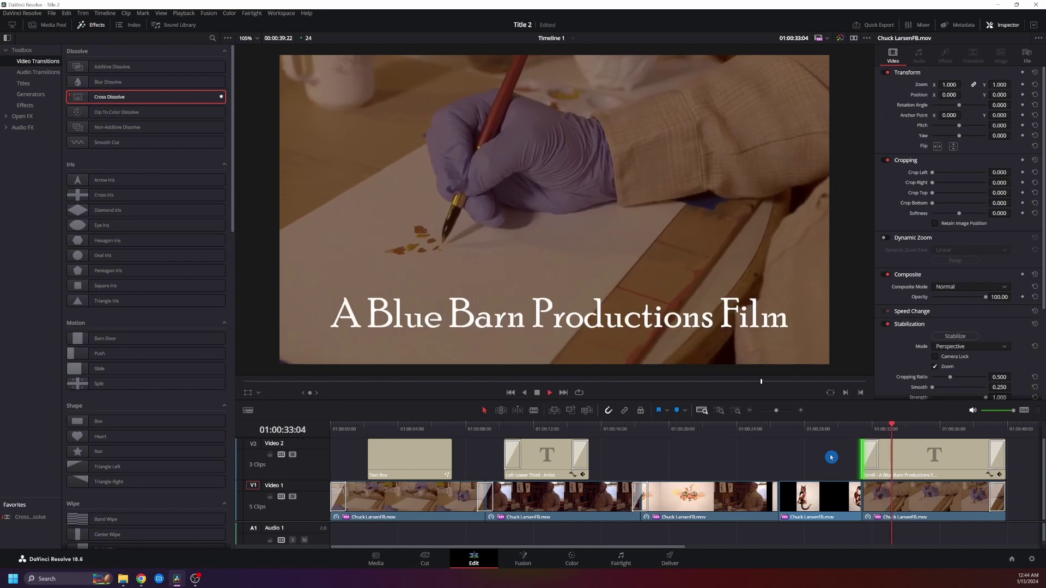